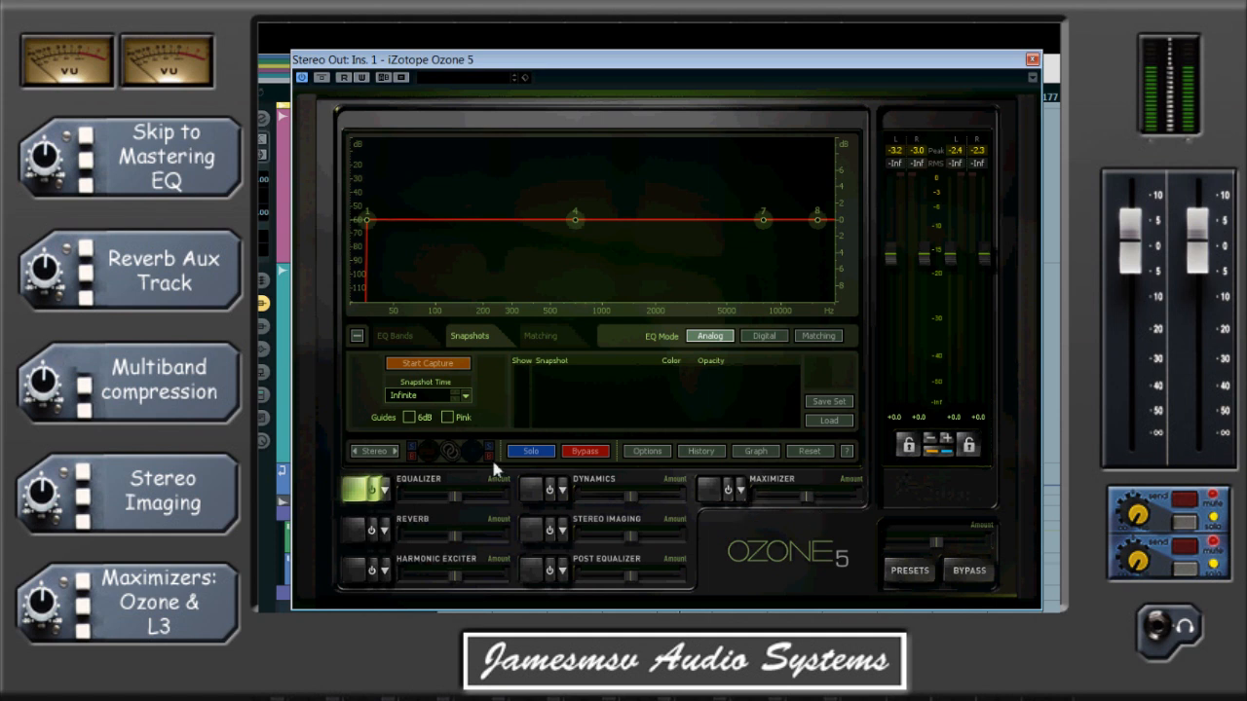
Inspect the module processing order in the filter graph and close it
click(765, 454)
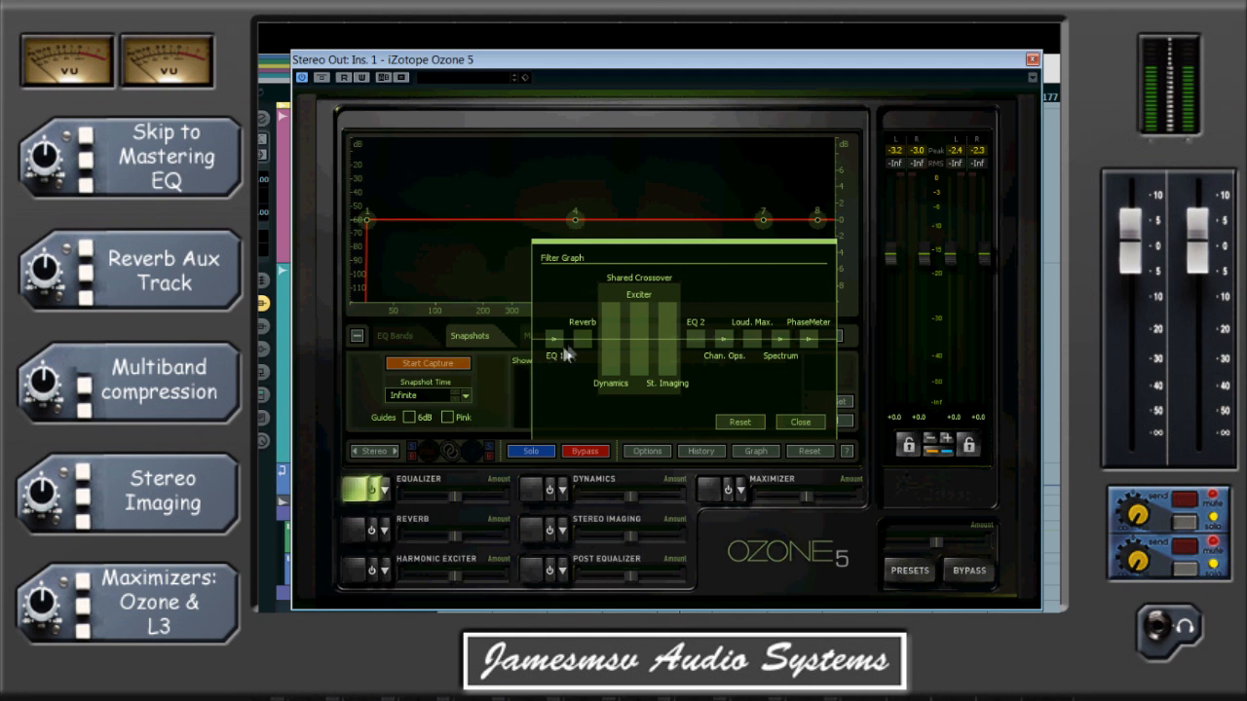
drag(587, 344, 574, 366)
click(804, 424)
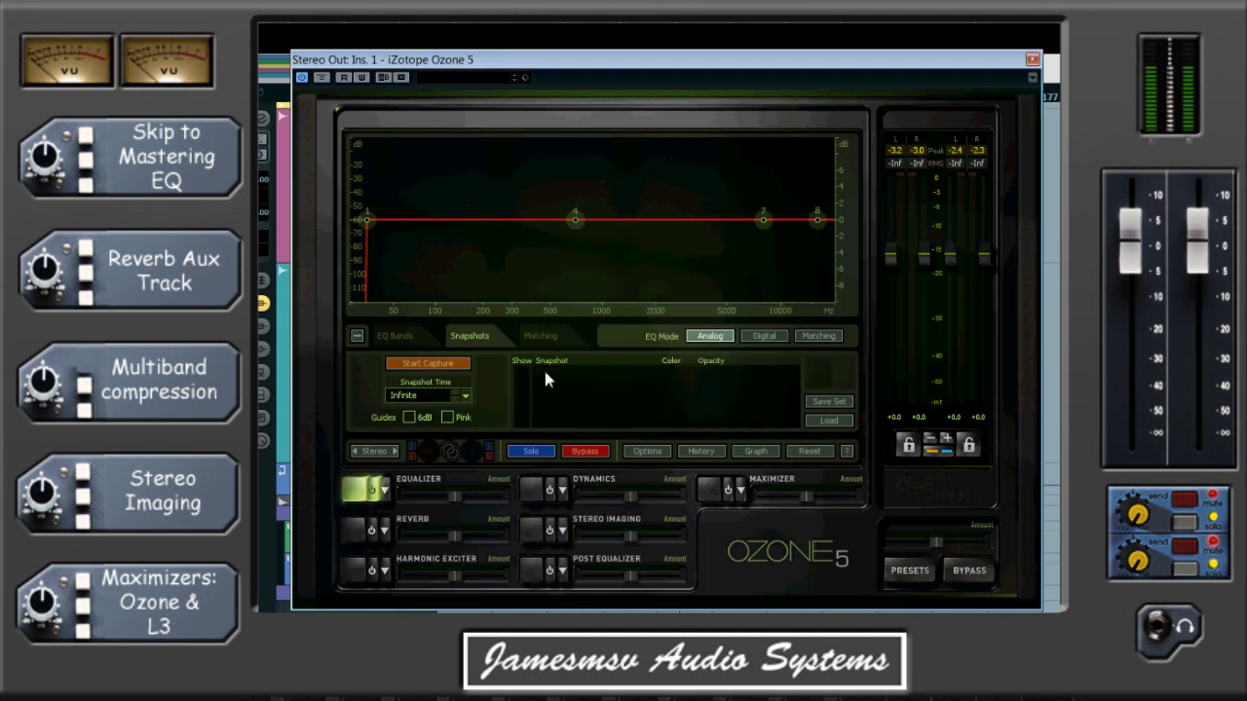
Show the EQ bands, try the Digital EQ mode and return to Analog
click(369, 222)
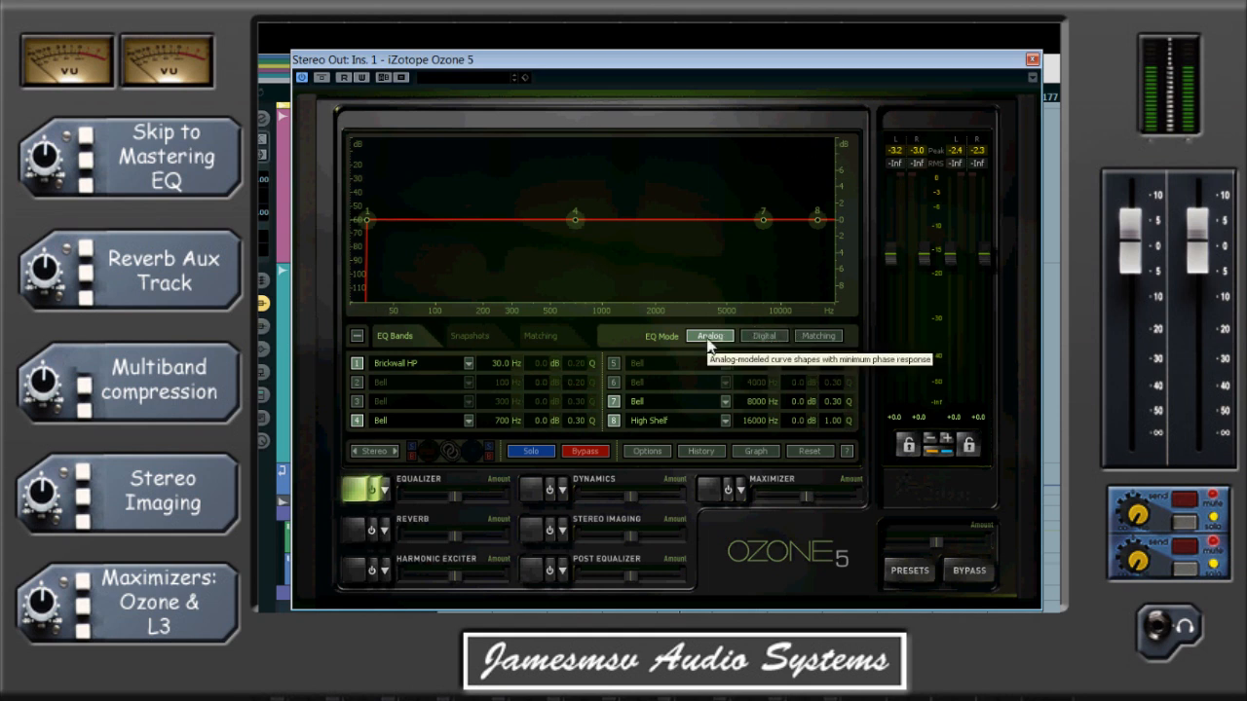
click(765, 337)
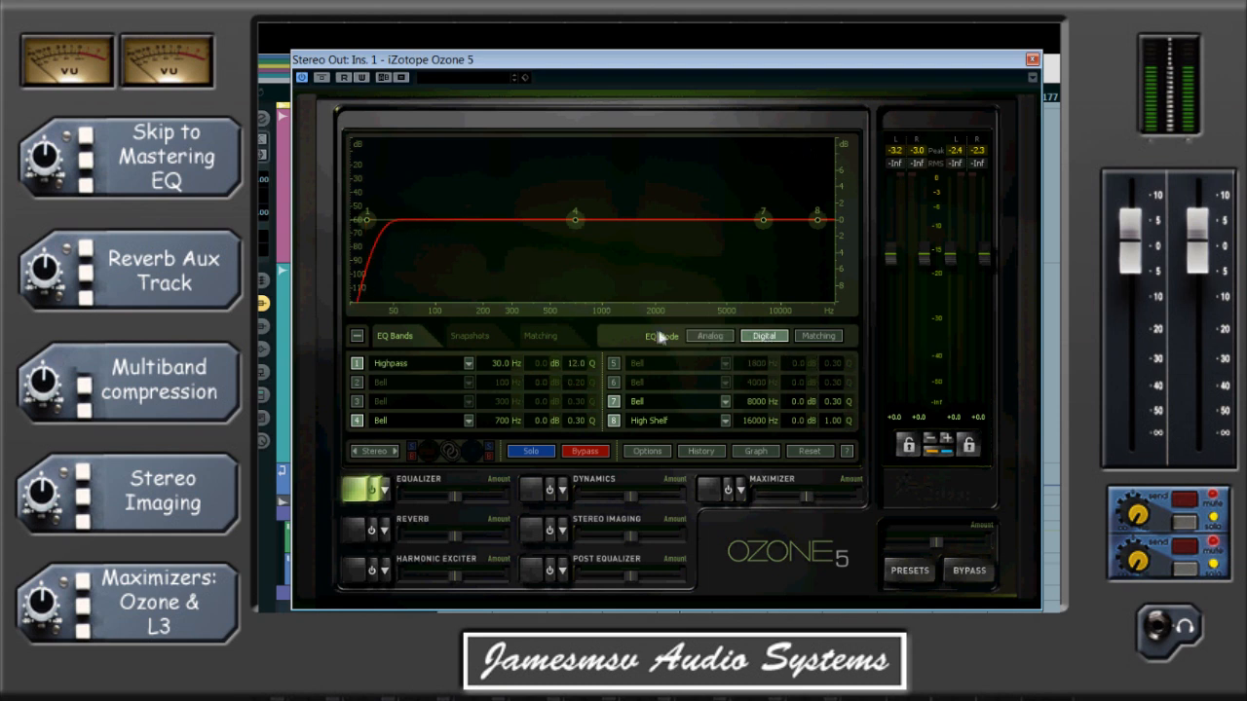
click(719, 338)
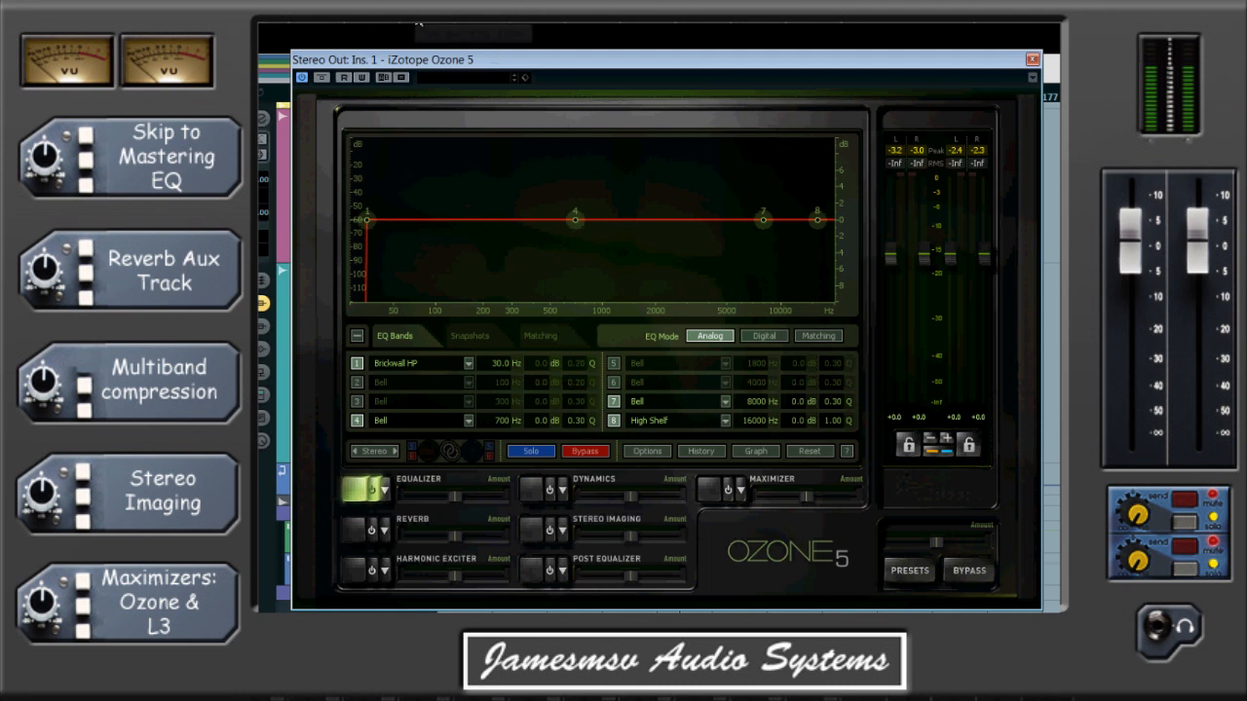
Play the track and capture a spectrum snapshot of it with the snapshot time at Infinite
key(space)
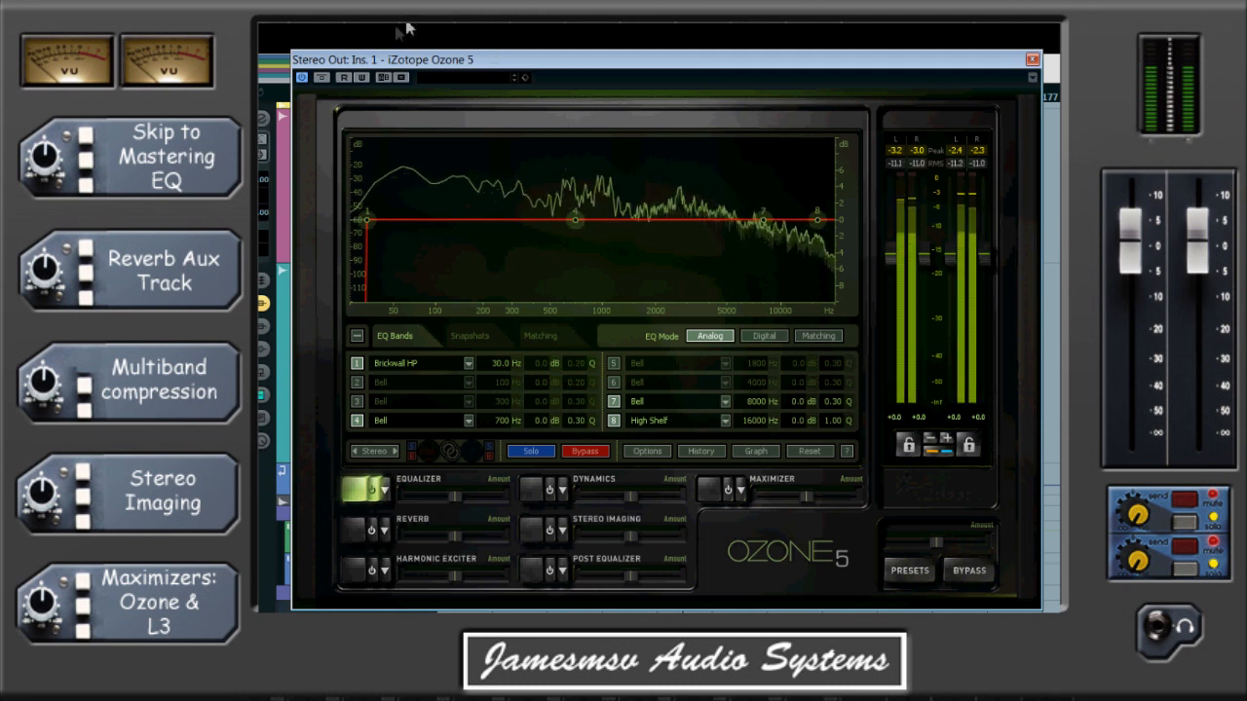
click(468, 336)
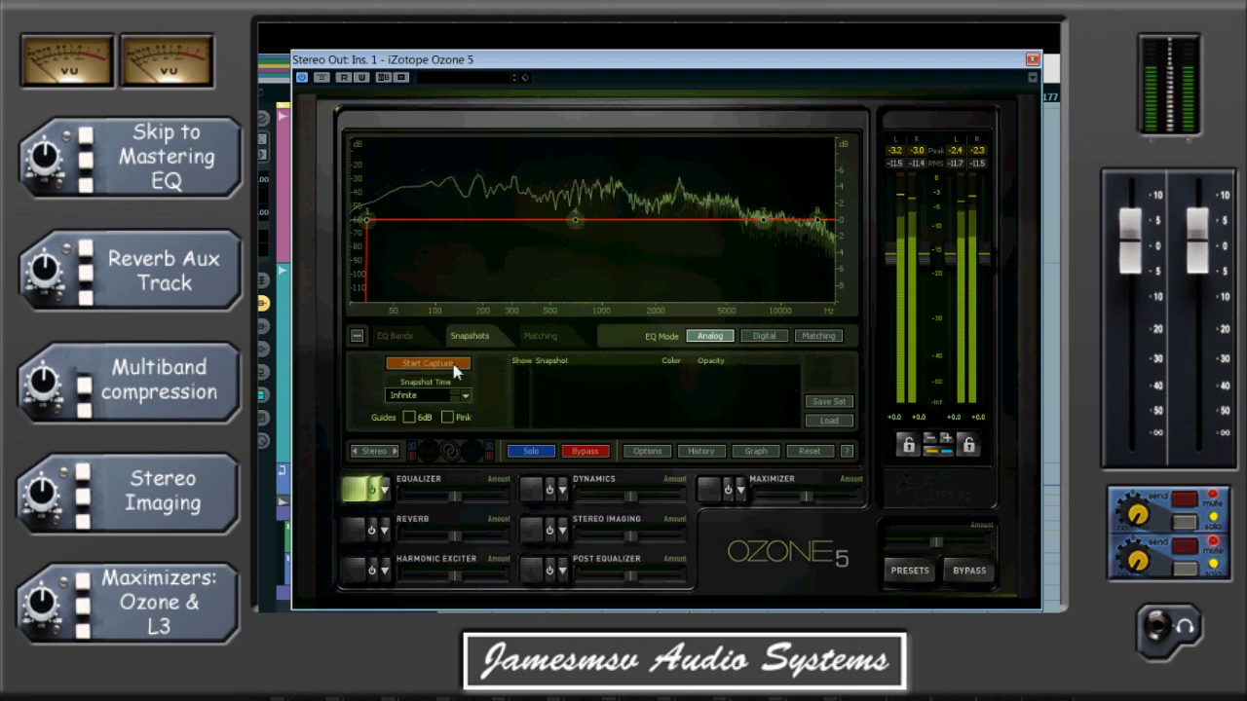
click(453, 366)
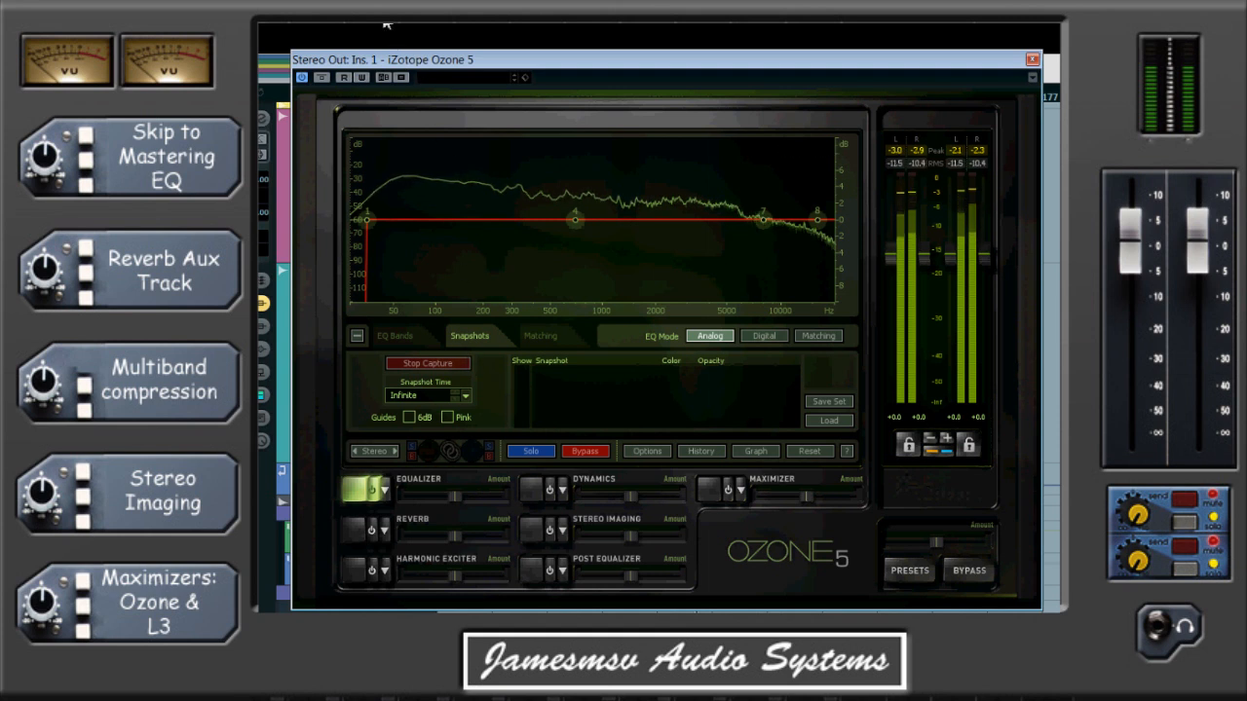
click(429, 366)
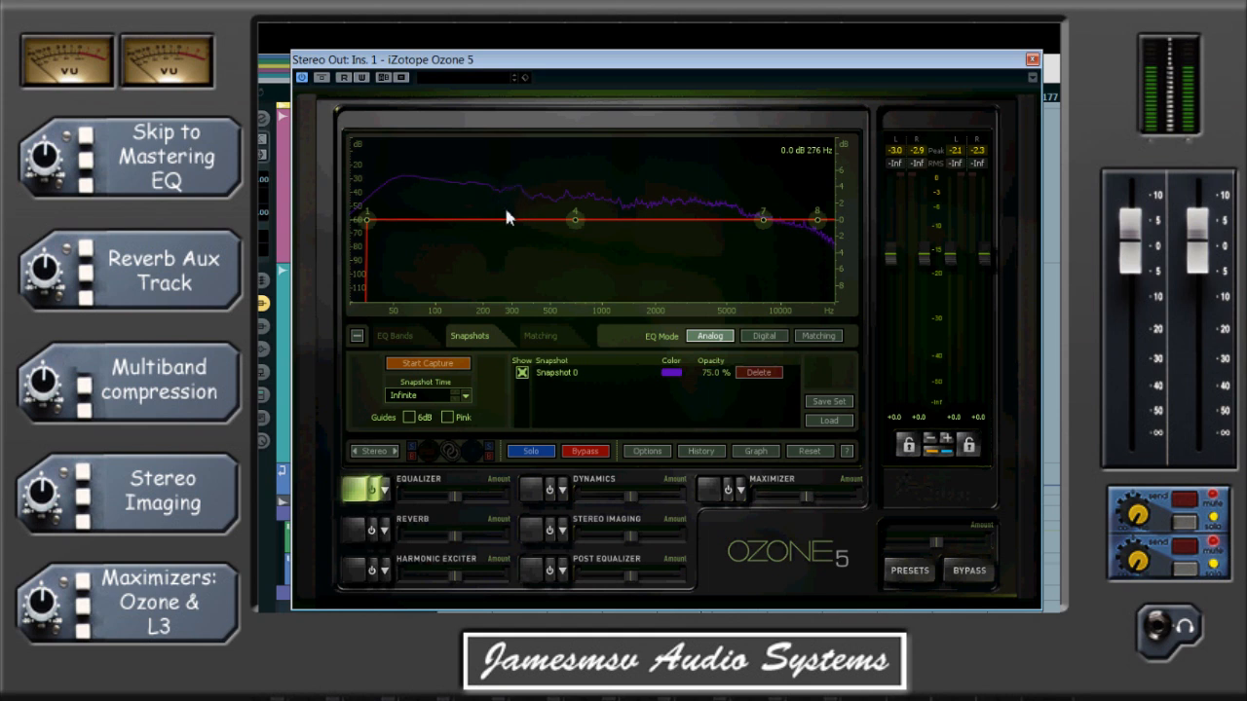
Try EQ band 4 as a 2.5 dB boost at 273 Hz and as a narrower -1.3 dB cut at 303 Hz
mouse_move(506, 222)
mouse_down()
mouse_move(502, 186)
mouse_move(504, 201)
mouse_up()
click(396, 335)
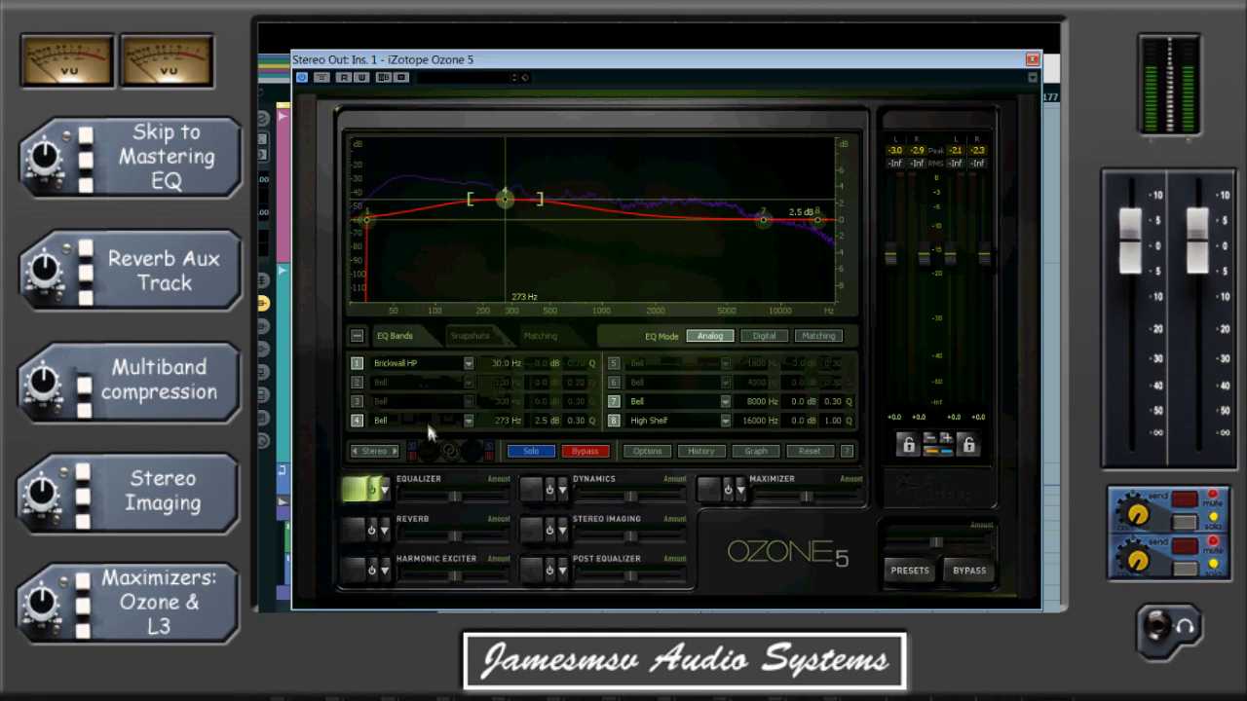
drag(543, 421, 669, 201)
drag(505, 244, 516, 232)
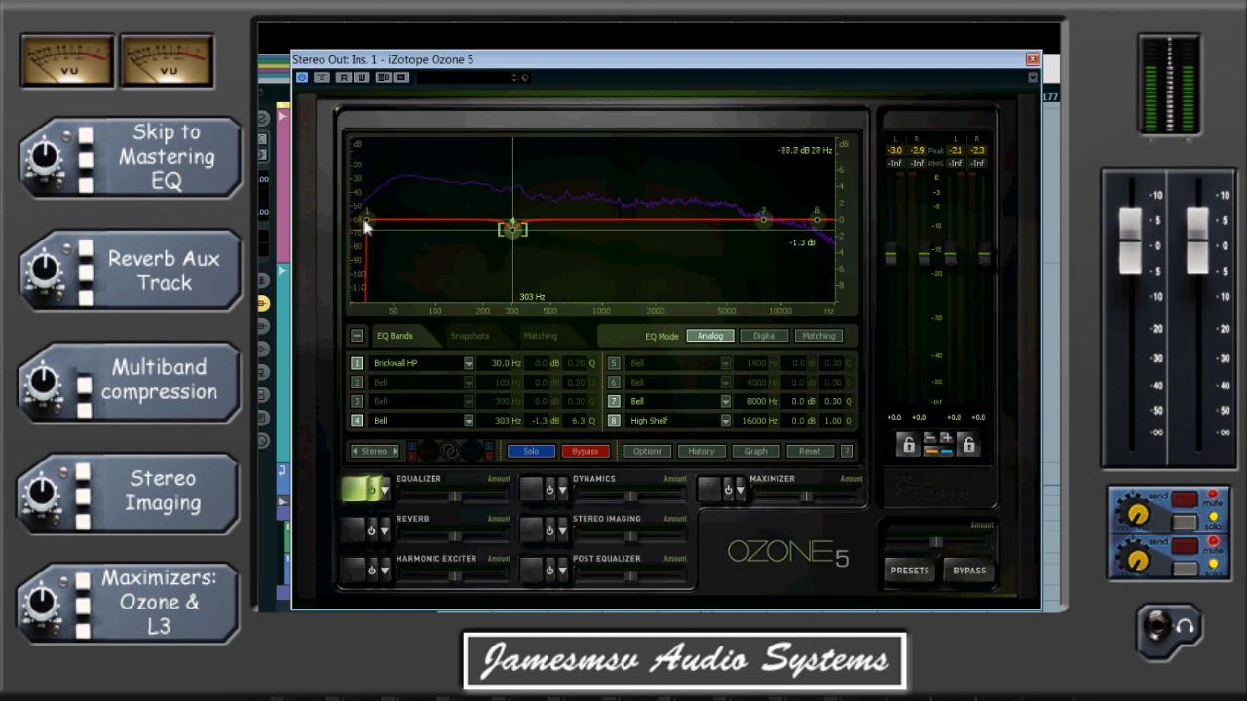
mouse_move(513, 229)
mouse_down()
mouse_move(540, 159)
mouse_move(543, 183)
mouse_move(581, 189)
mouse_move(512, 226)
mouse_up()
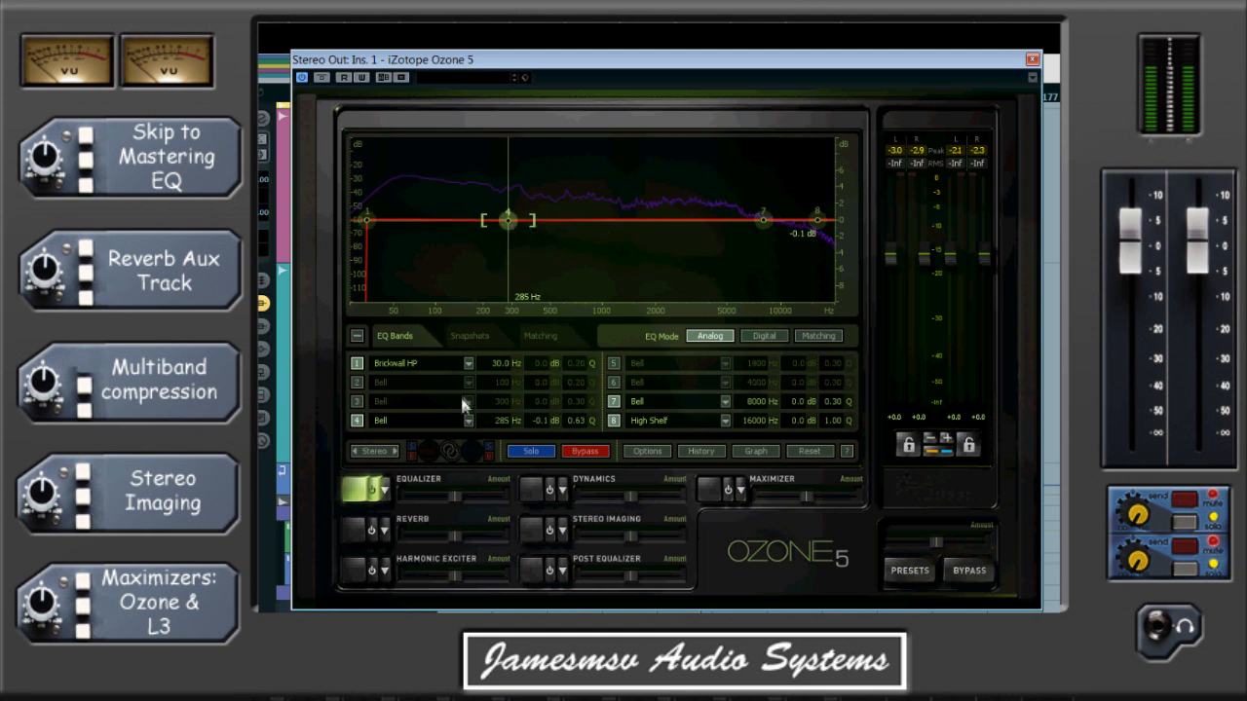
Shape EQ band 4 into a narrow cut of -1.4 dB at 320 Hz with a Q of 12.0
drag(483, 219, 515, 223)
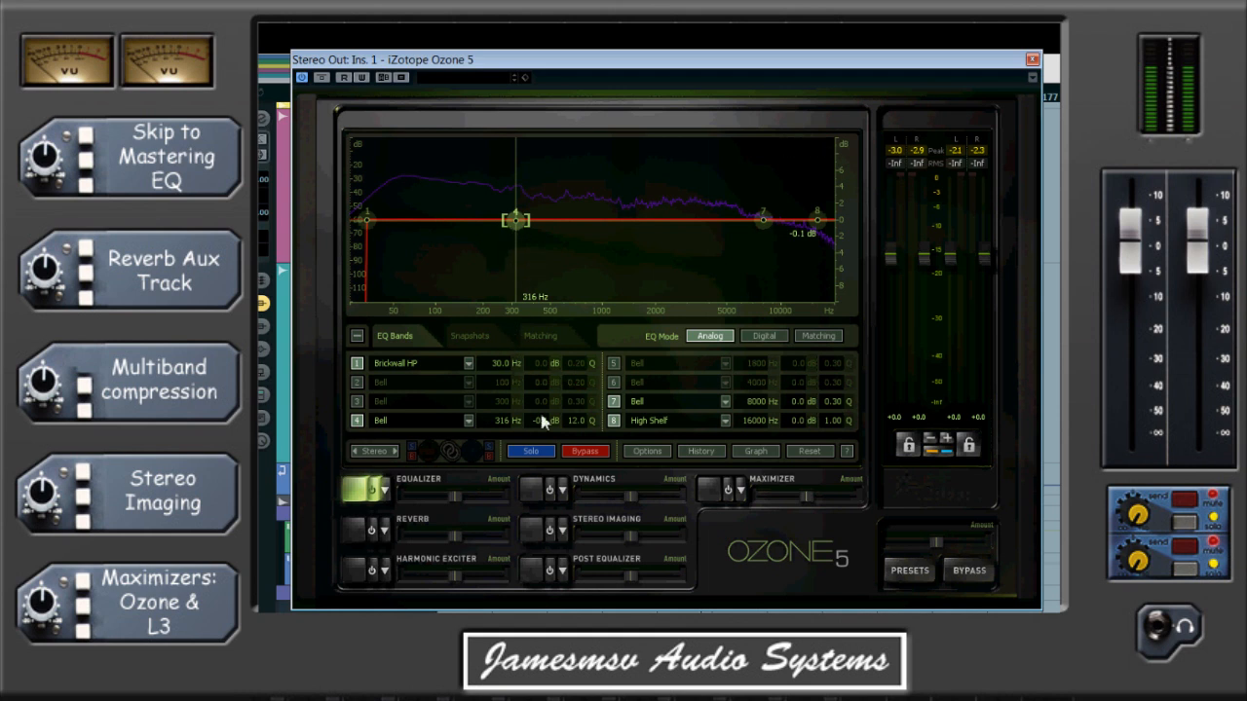
drag(537, 420, 544, 451)
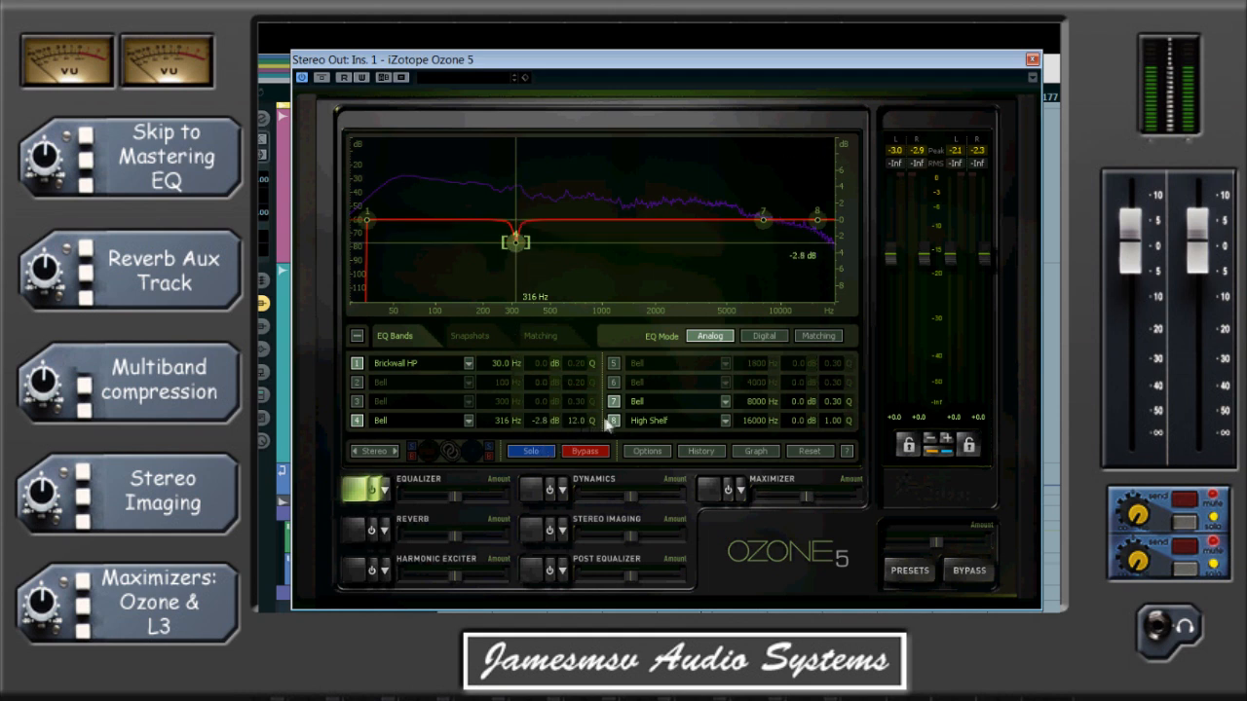
drag(524, 245, 519, 232)
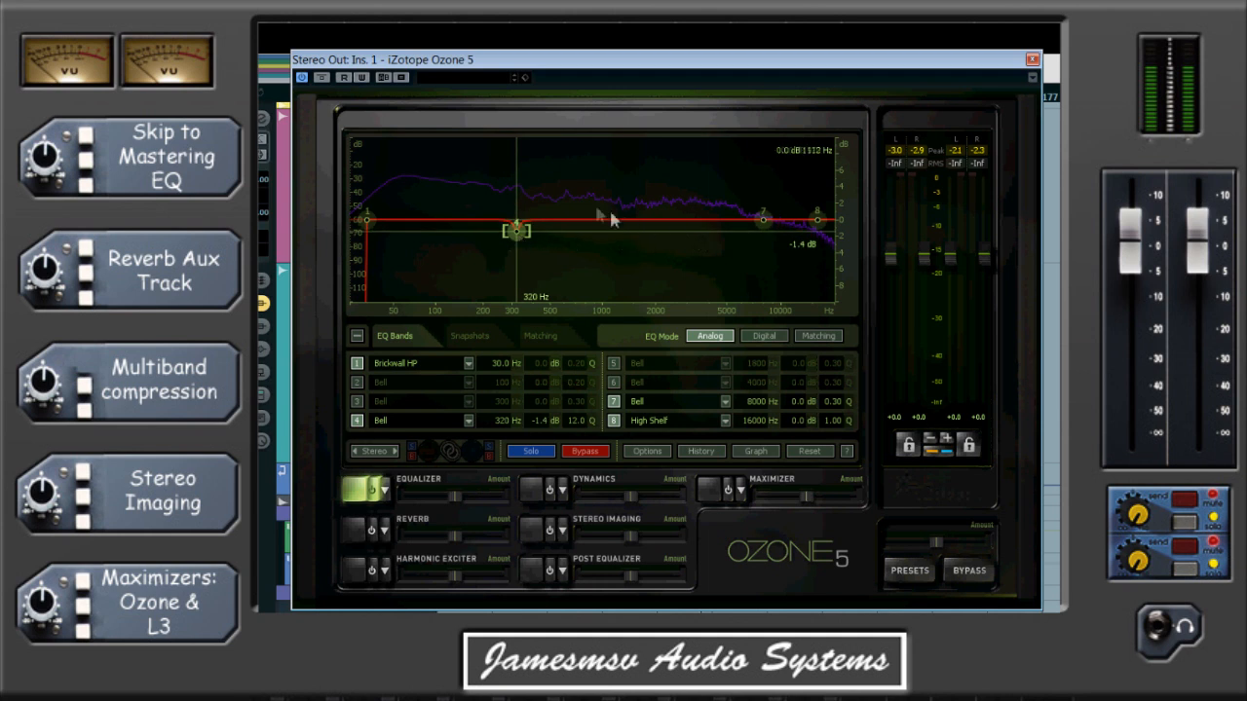
Sweep EQ band 7 through the midrange and leave it at about 1977 Hz with 0.0 dB gain
drag(763, 220, 566, 232)
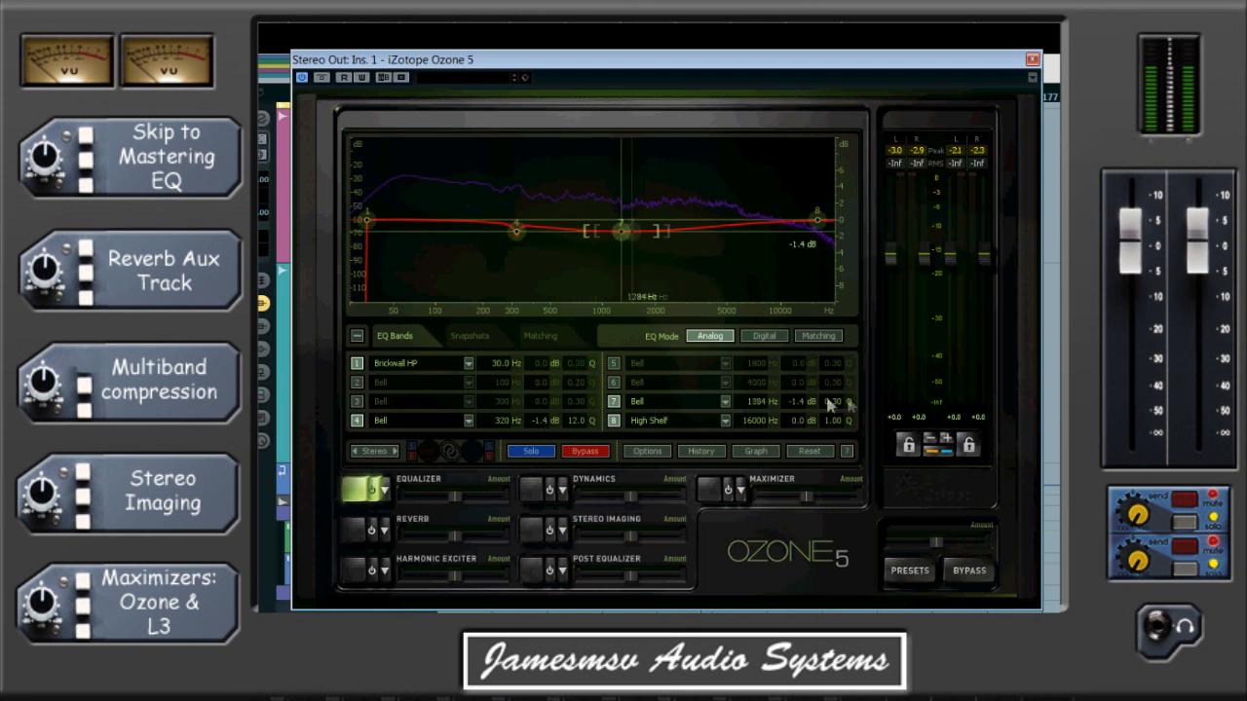
scroll(745, 395, down, 1)
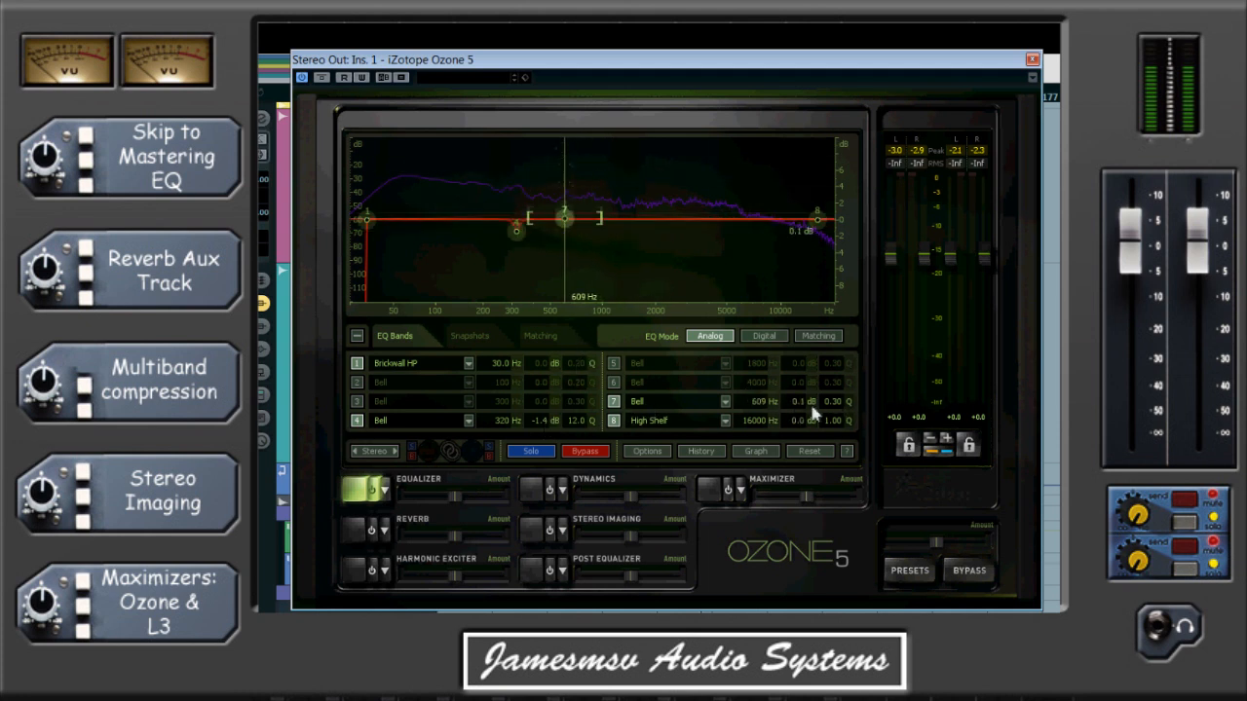
drag(565, 229, 658, 220)
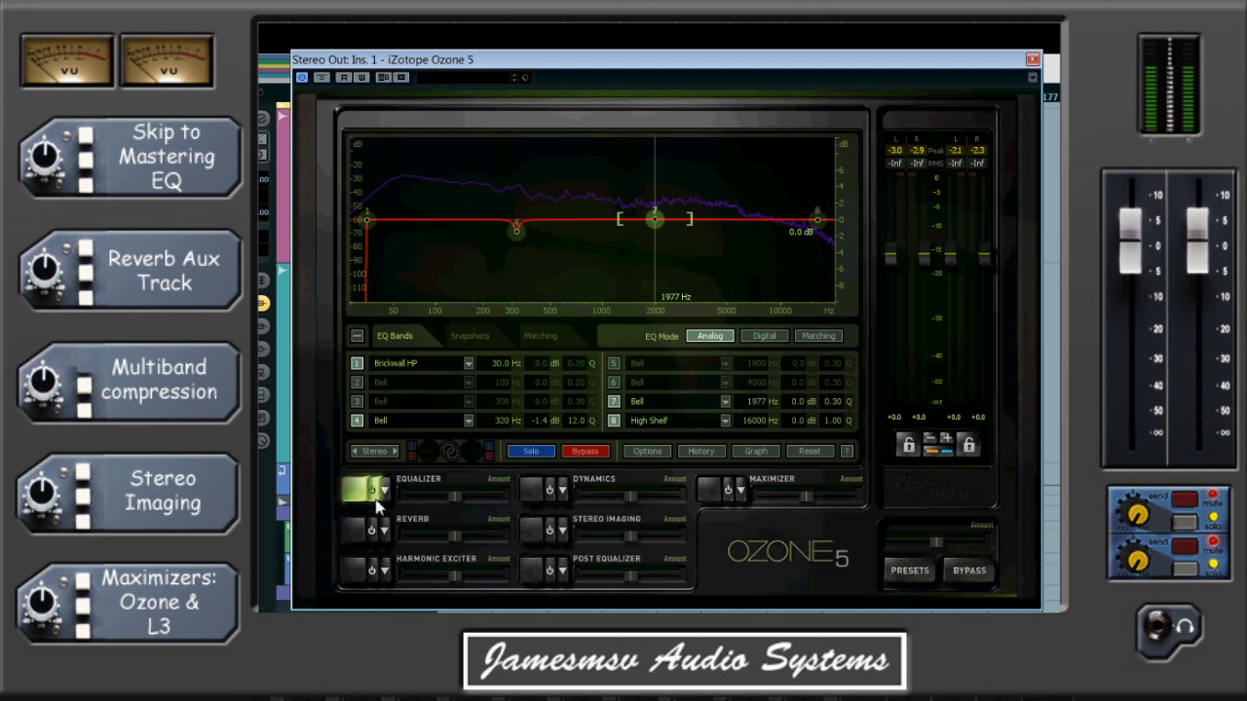
Enable the Reverb module and set its filter to a 160 Hz low cut and a 20000 Hz high cut
click(352, 529)
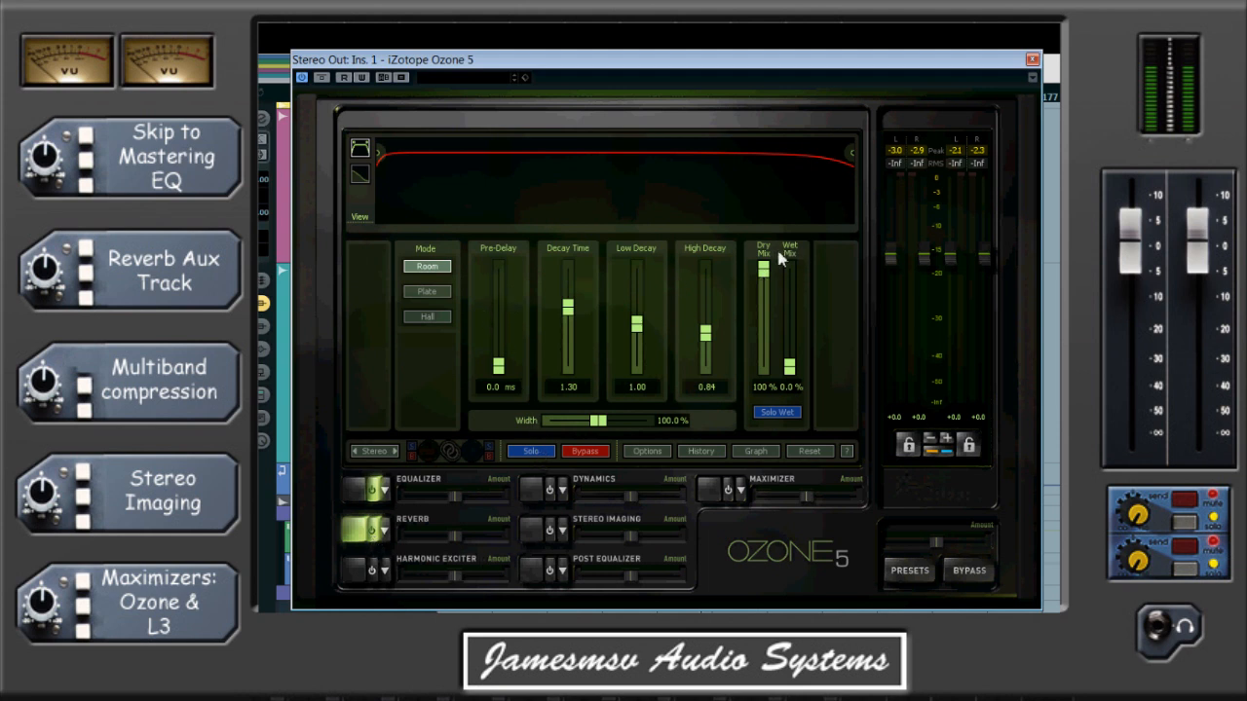
drag(380, 156, 451, 156)
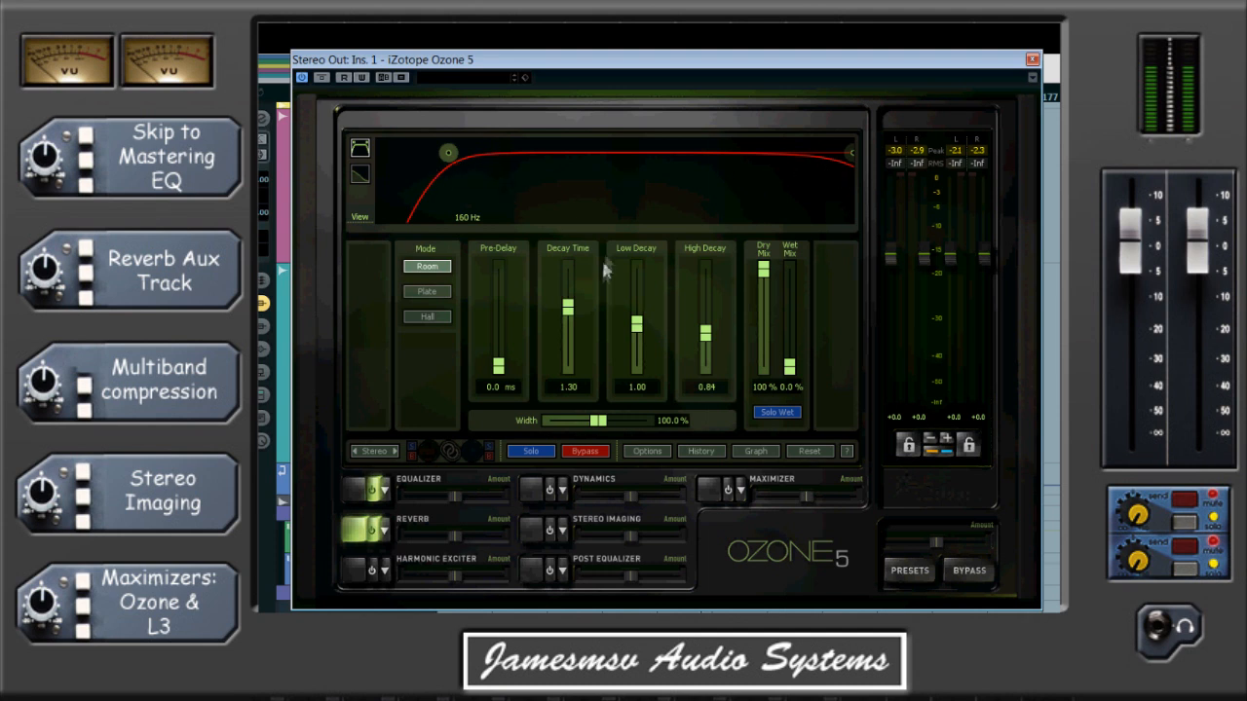
mouse_move(848, 155)
mouse_down()
mouse_move(839, 165)
mouse_move(851, 164)
mouse_up()
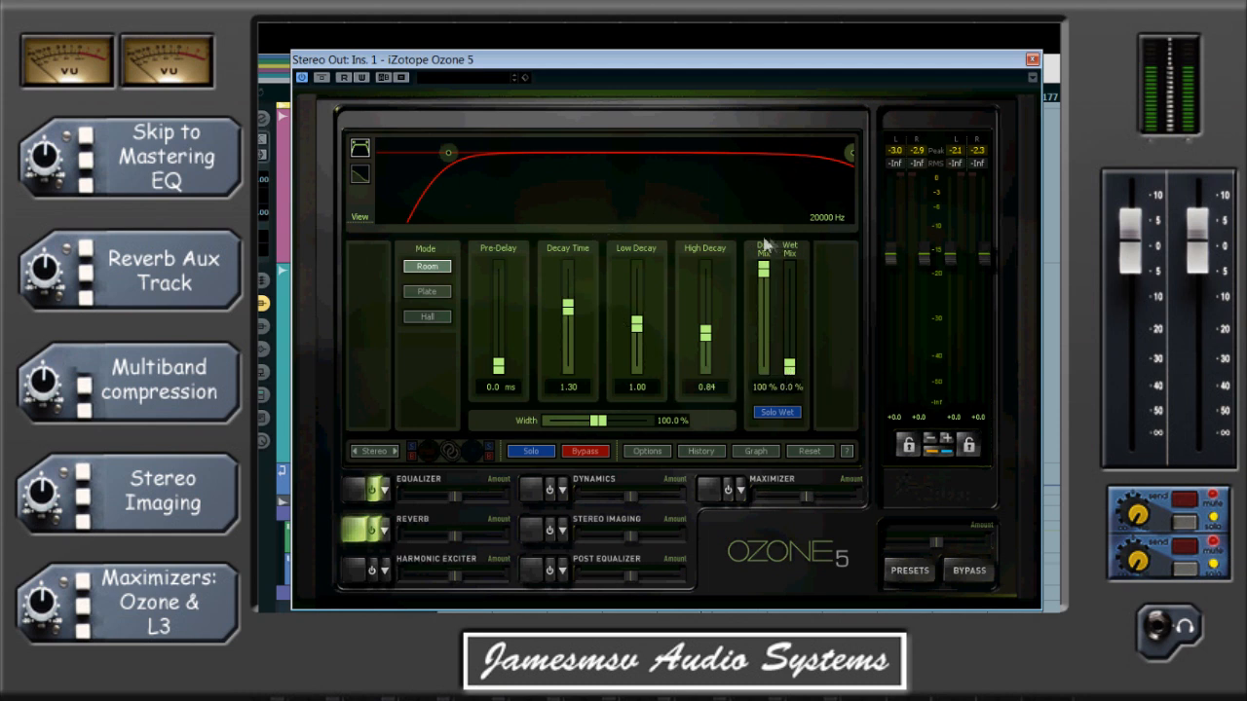
Audition the room reverb without the dry signal during playback, then set the mix to 100 % dry and 10.9 % wet
drag(789, 370, 790, 359)
drag(764, 272, 790, 350)
click(413, 22)
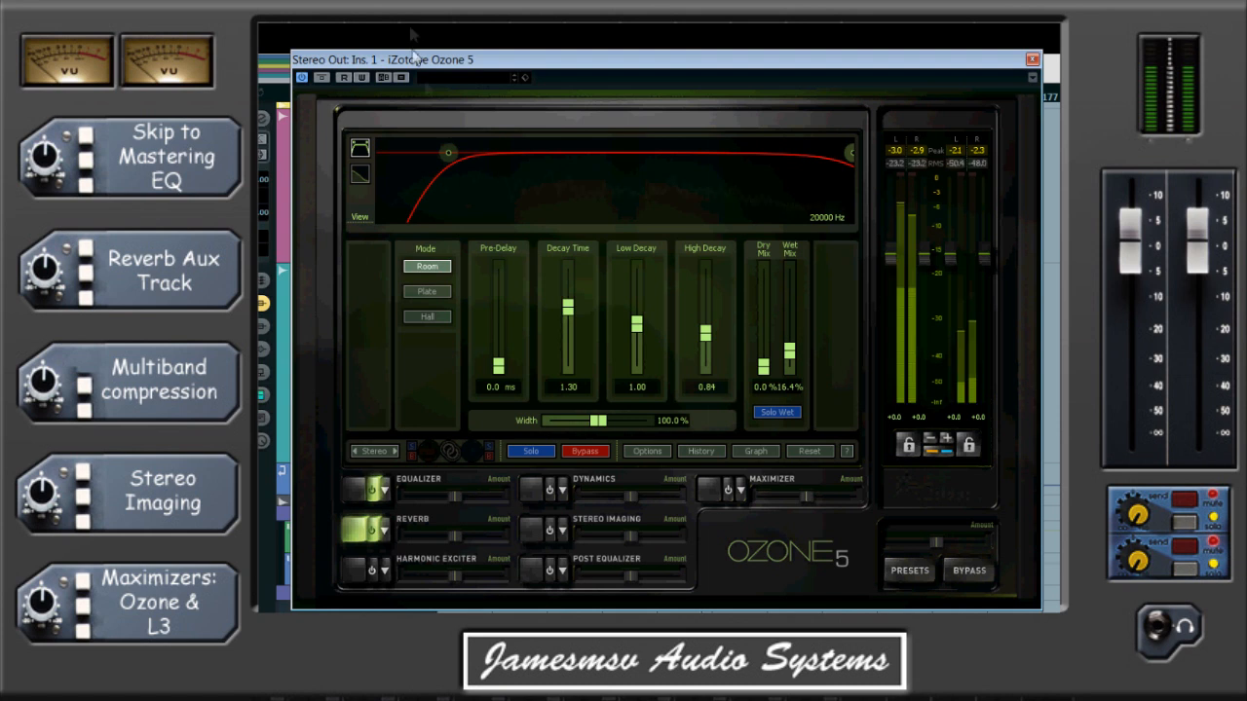
drag(790, 359, 771, 259)
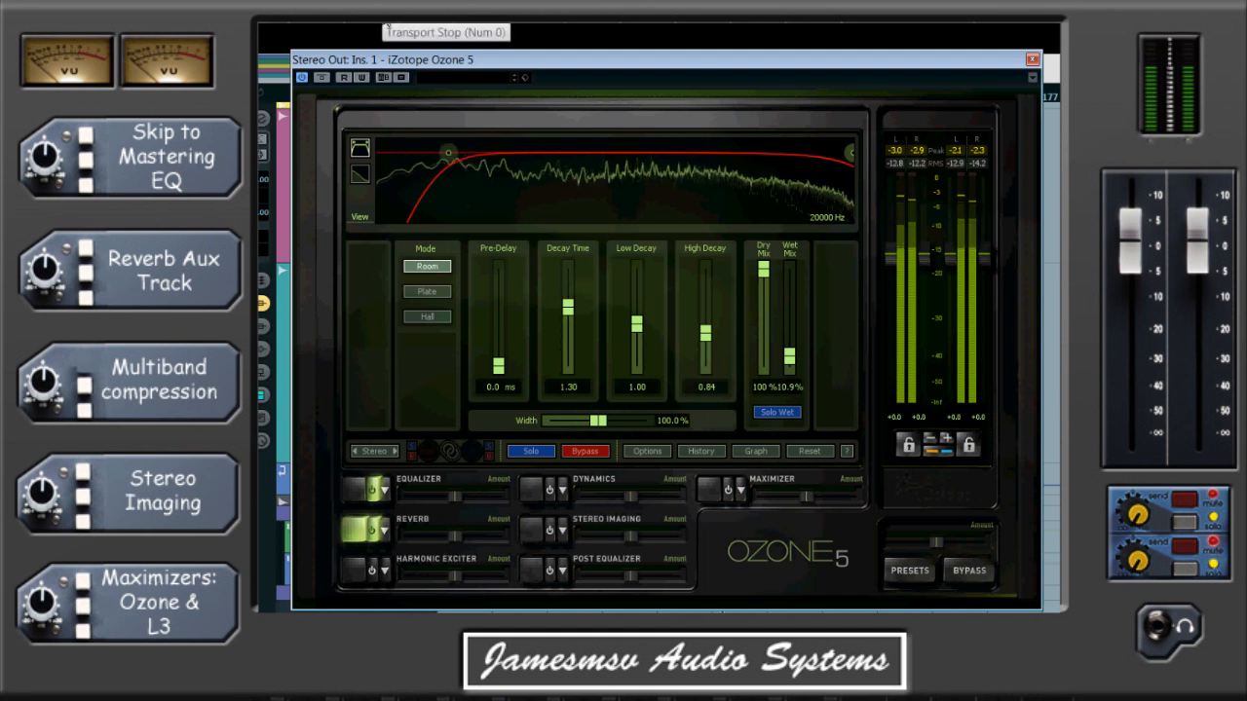
key(space)
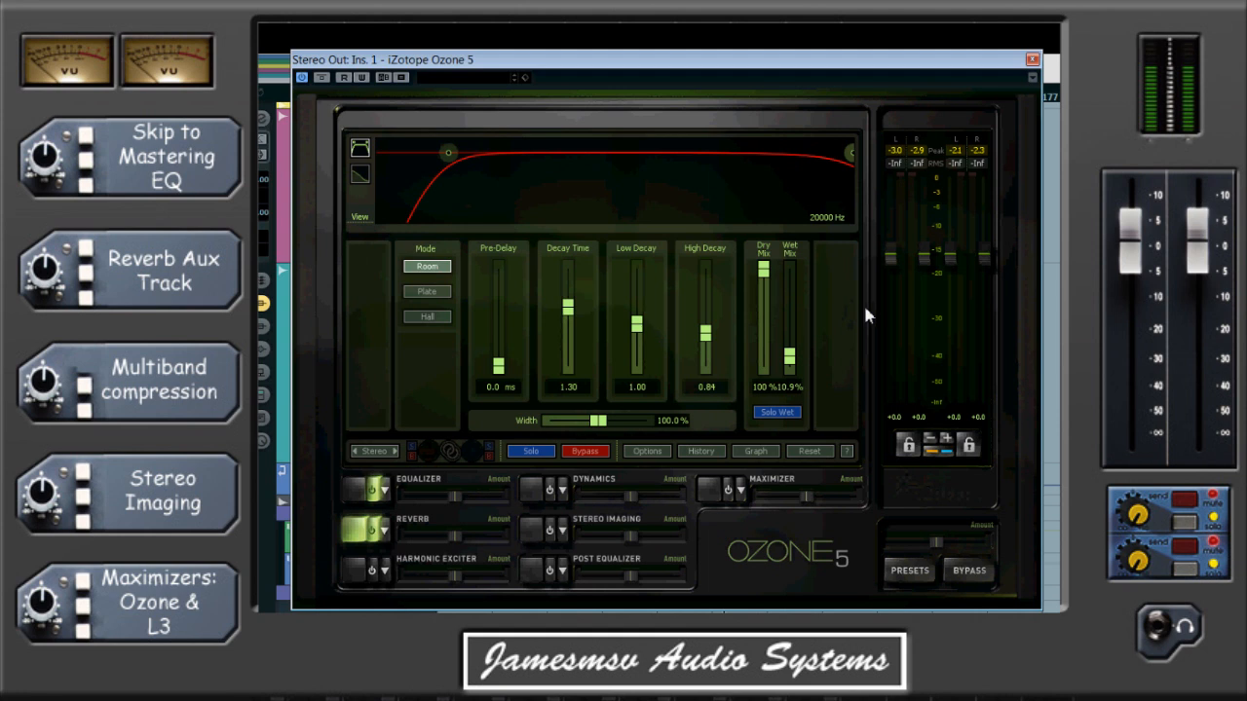
Move the Ozone window aside and place the FX 1 track directly below the MasterTape track
drag(791, 64, 1245, 87)
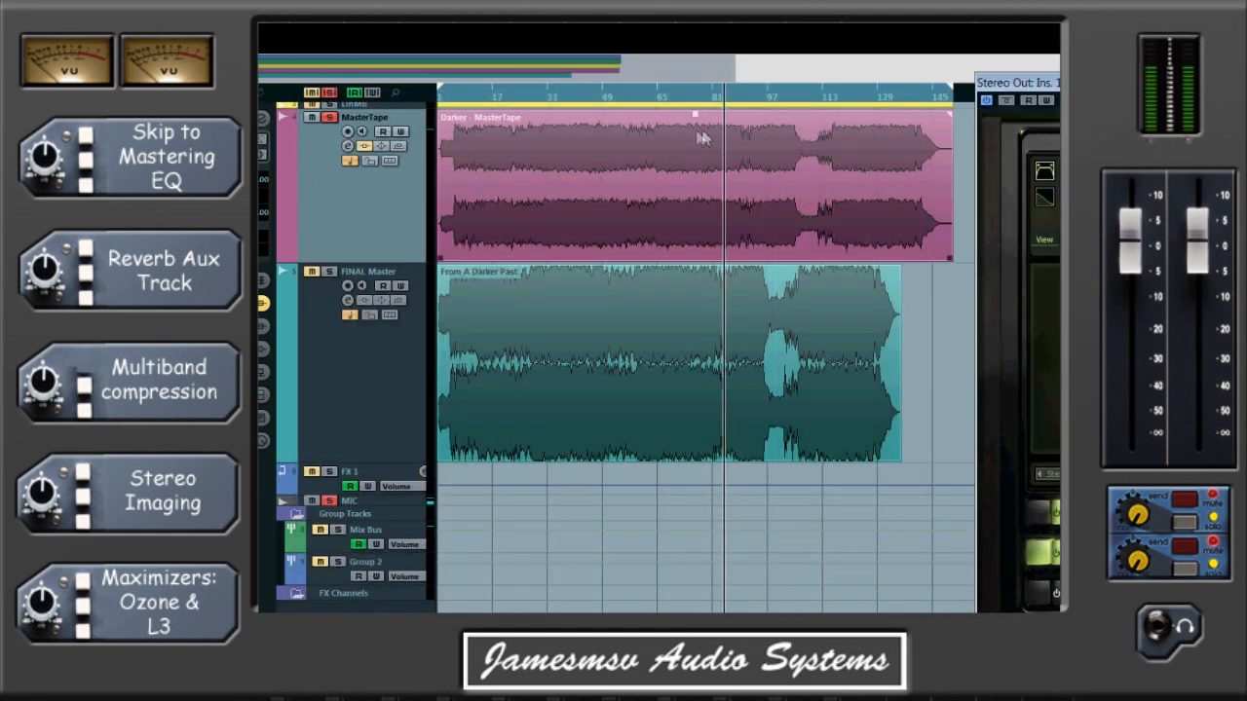
drag(398, 470, 387, 276)
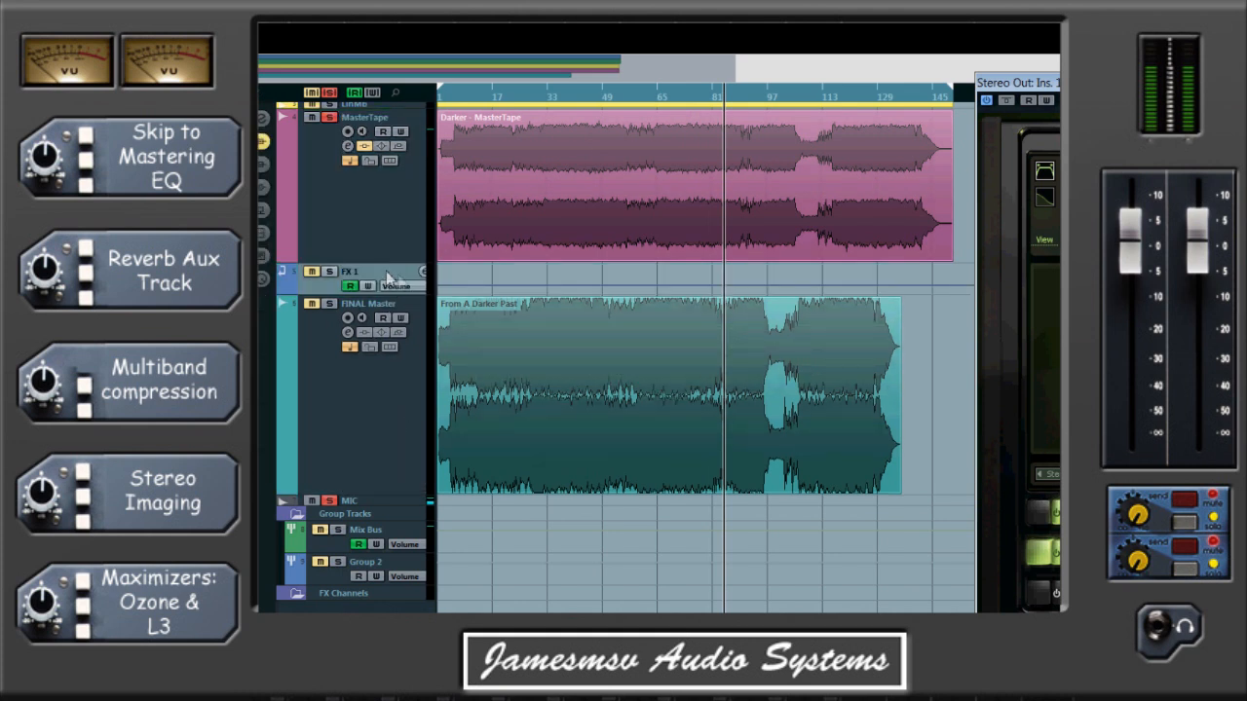
Examine the IR-L full Stereo reverb insert in the FX 1 channel settings, close both windows and bring Ozone back into view
click(425, 271)
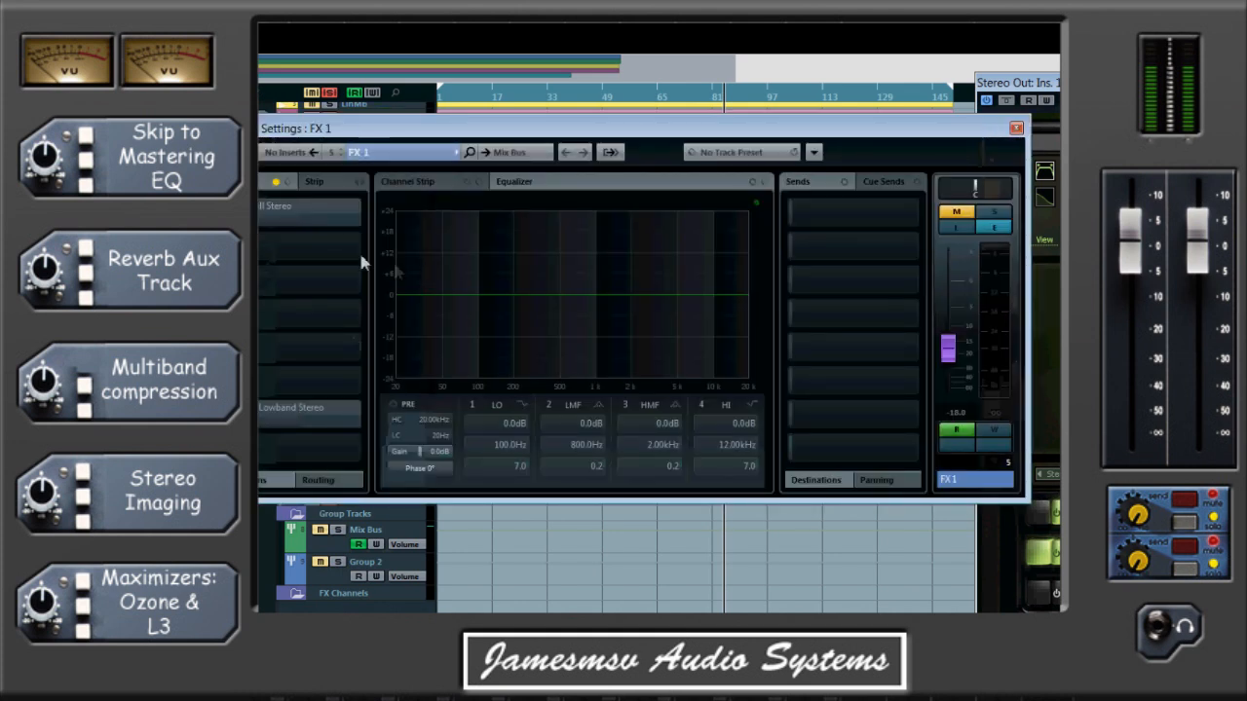
click(288, 220)
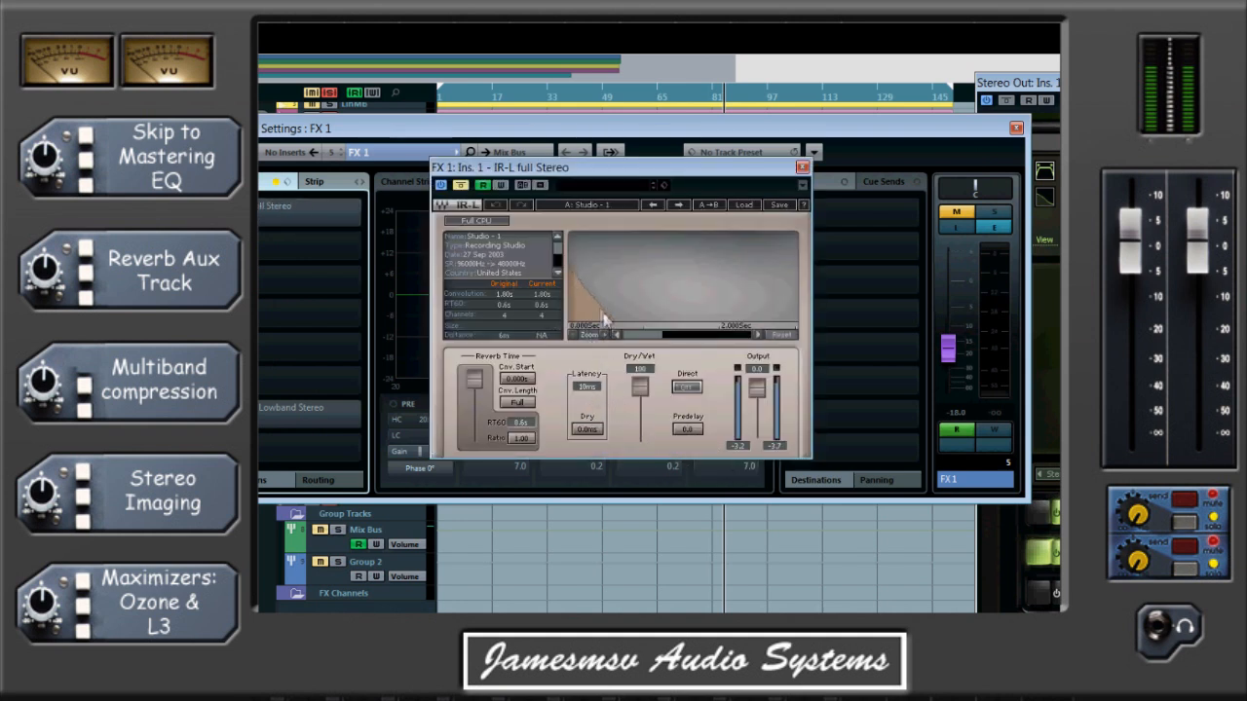
click(802, 166)
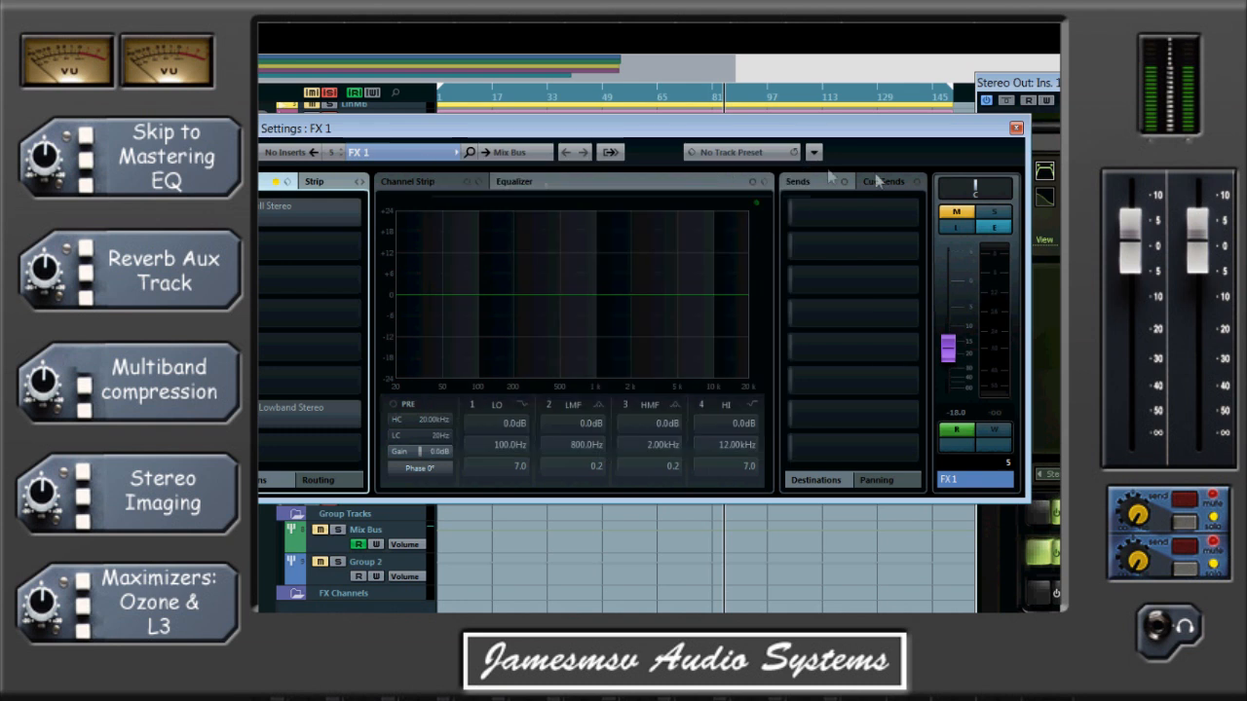
click(1015, 129)
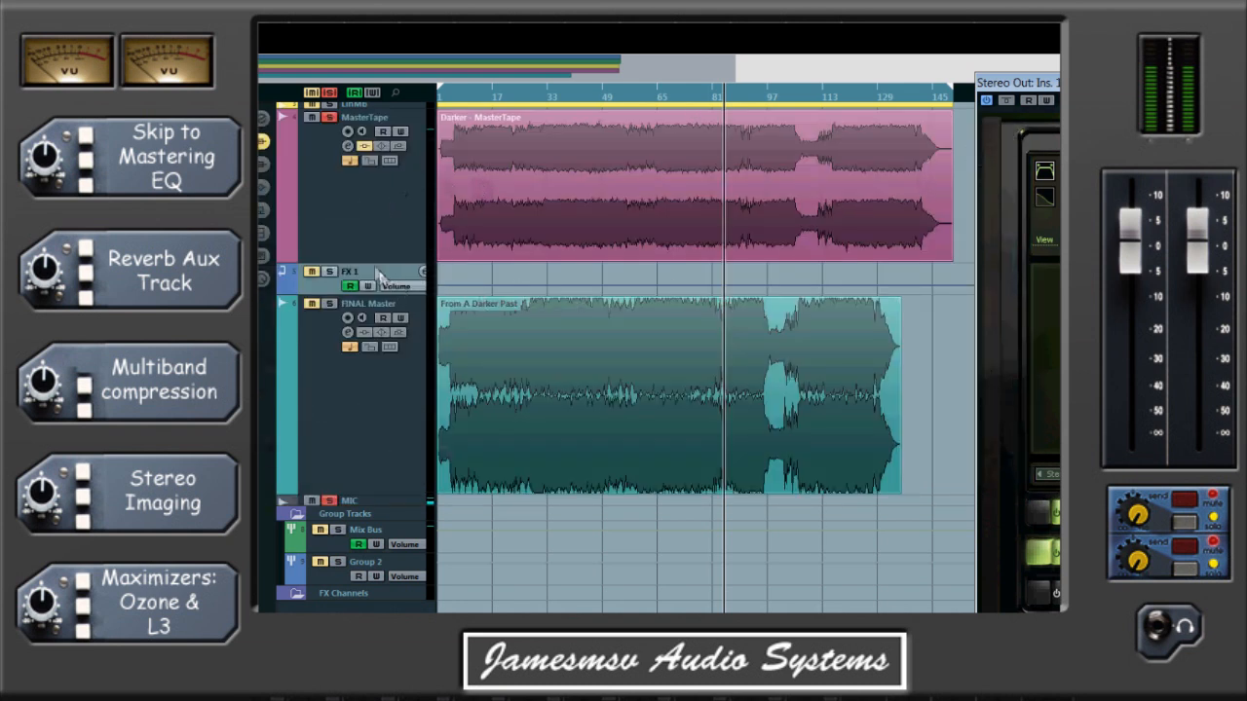
click(1024, 98)
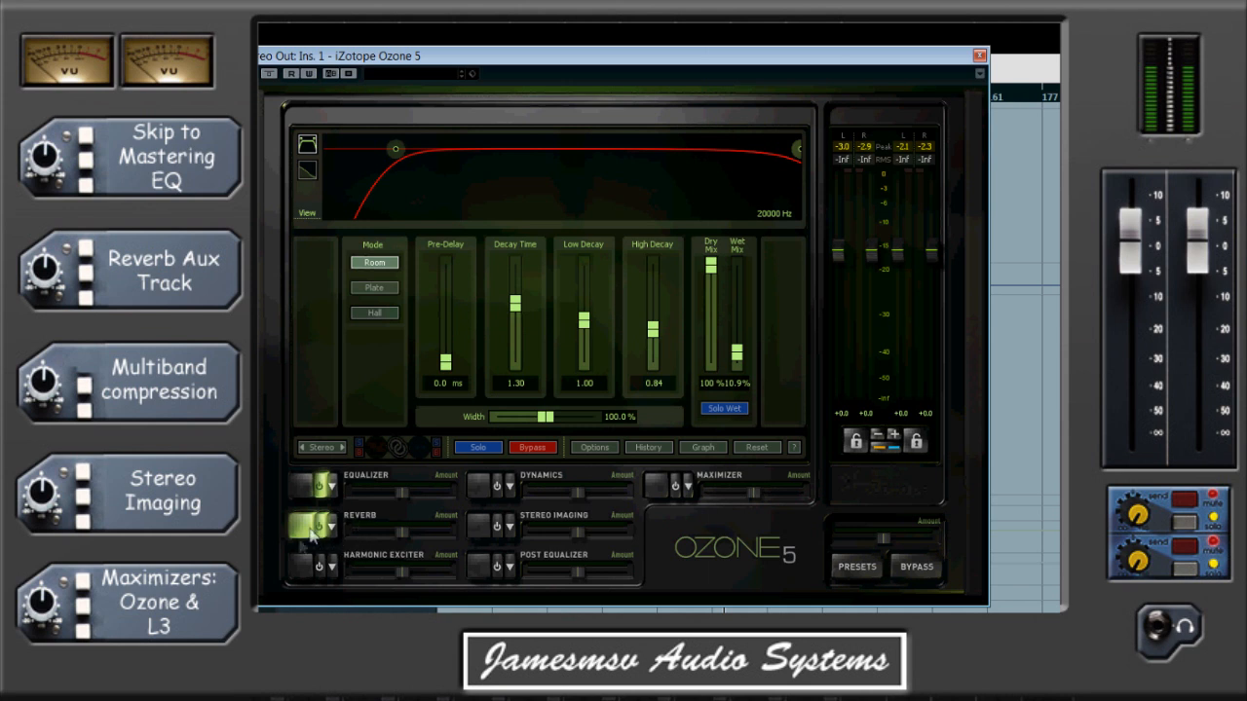
Enable the Harmonic Exciter with the Equalizer and Reverb off, try the Warm and Tape modes, and choose Tube
click(322, 567)
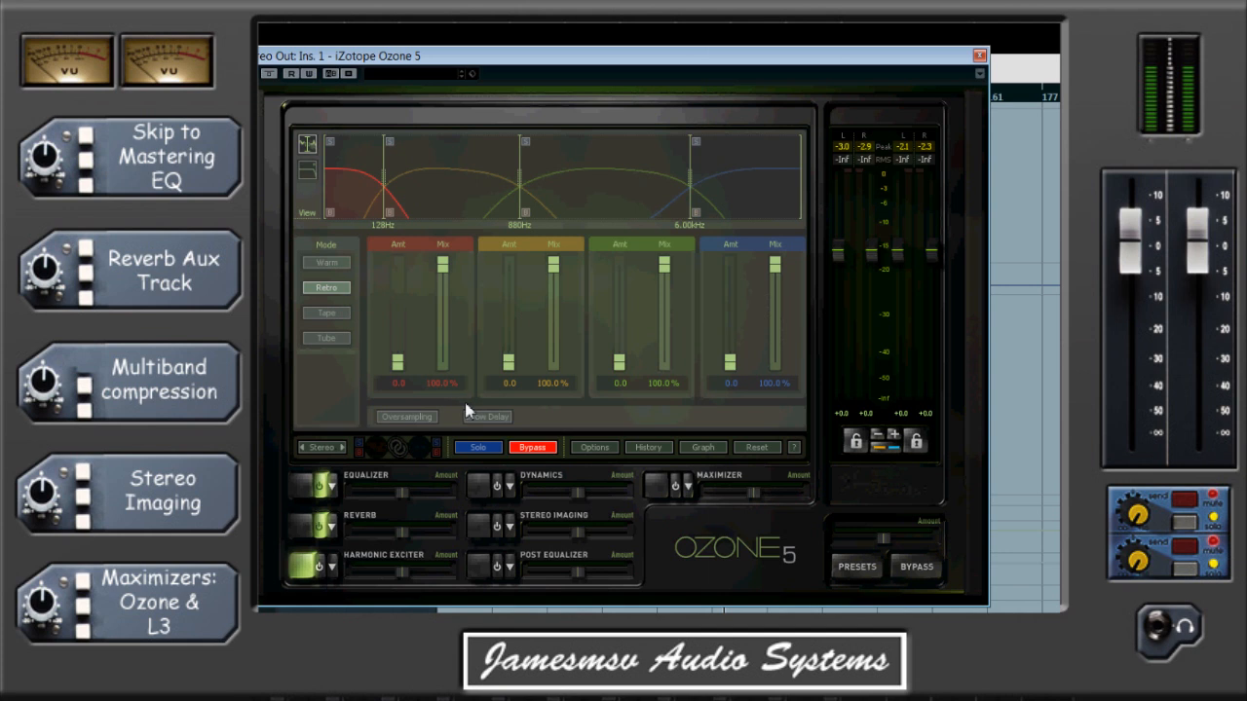
click(320, 569)
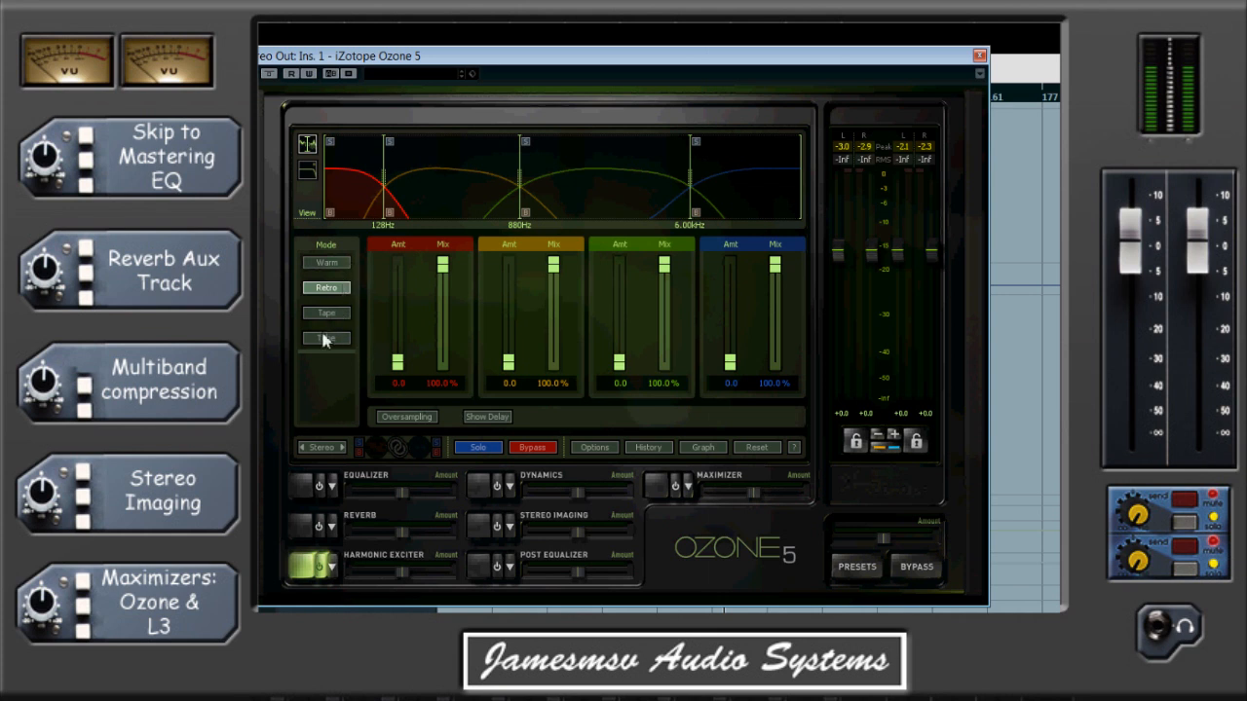
click(343, 264)
click(343, 317)
click(343, 341)
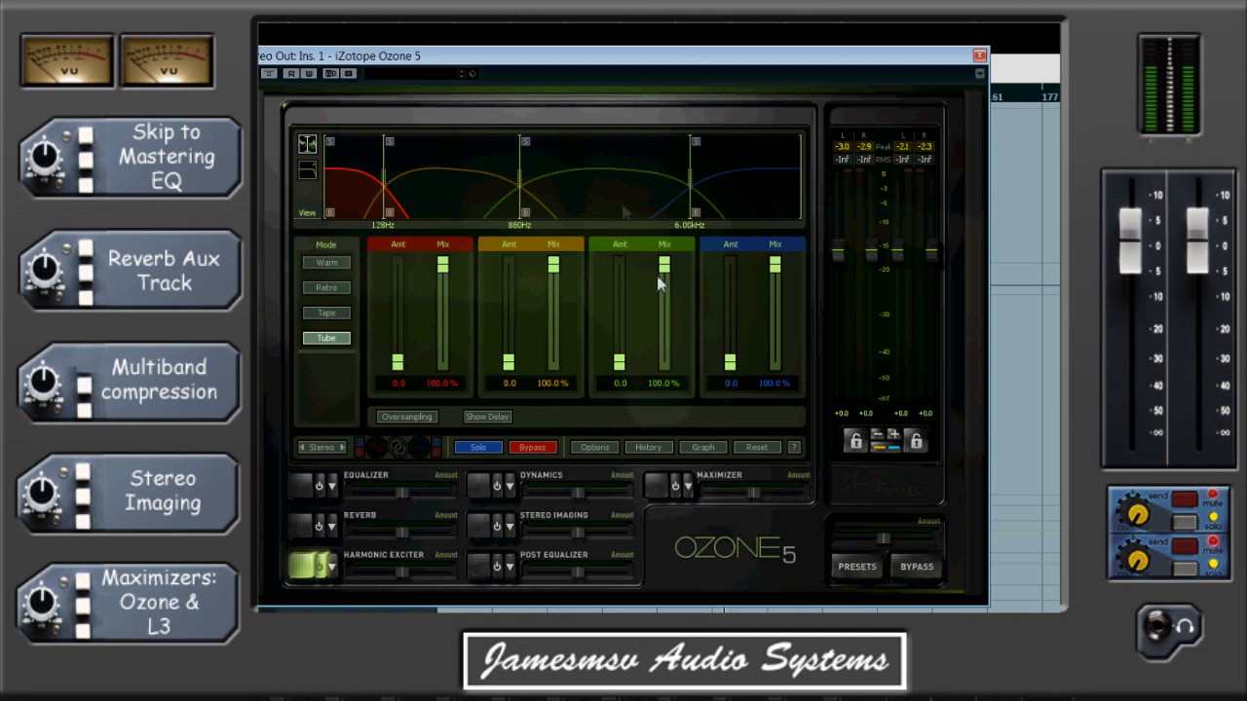
Enable the Dynamics module and examine the module signal order in the Filter Graph, closing the graph when done
click(483, 490)
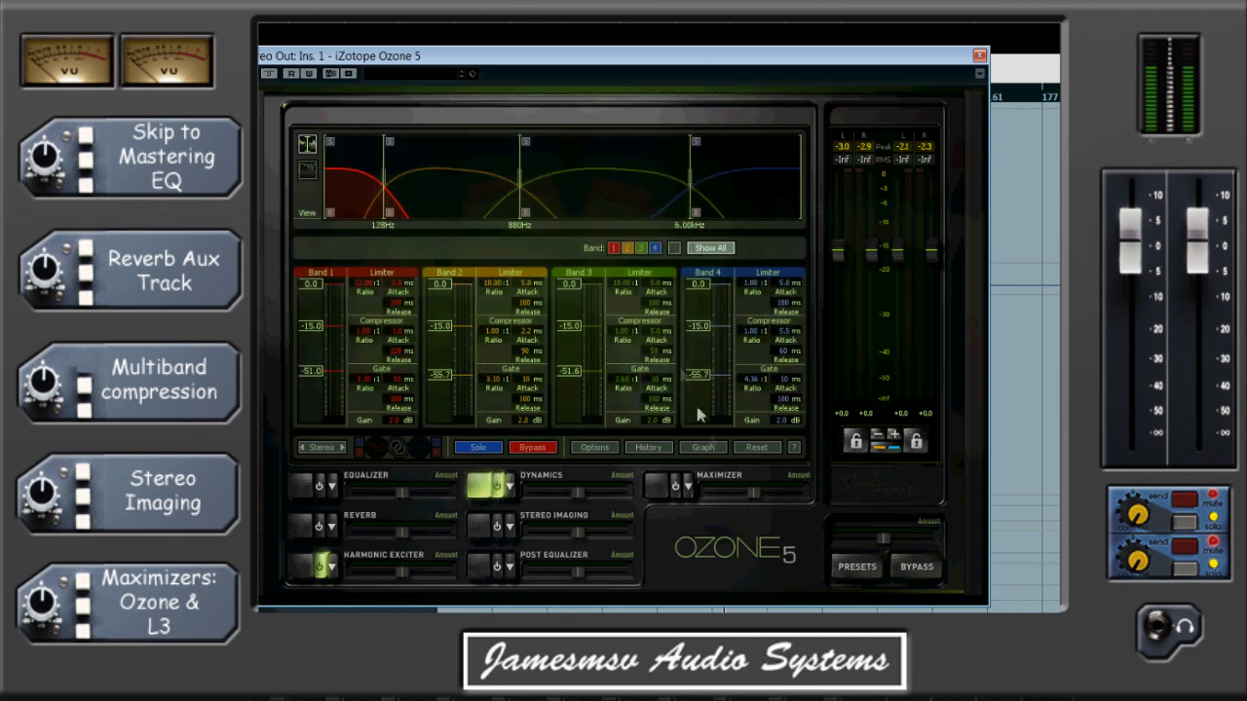
click(705, 448)
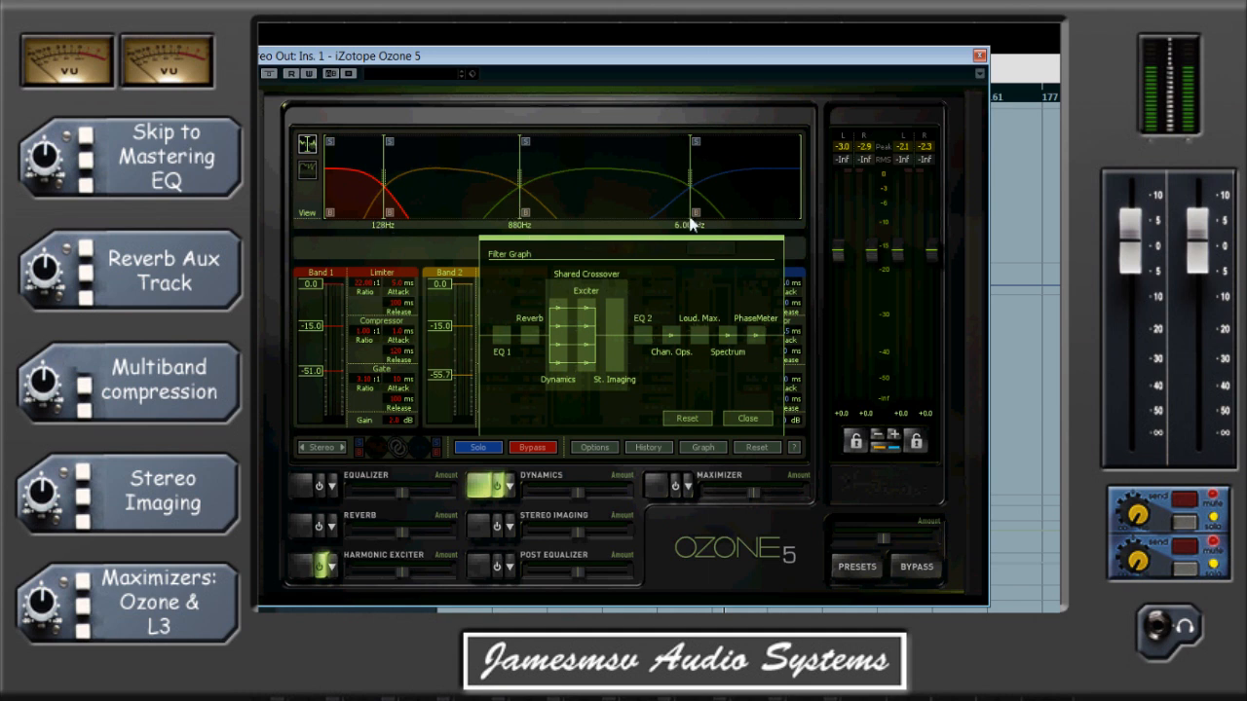
click(748, 419)
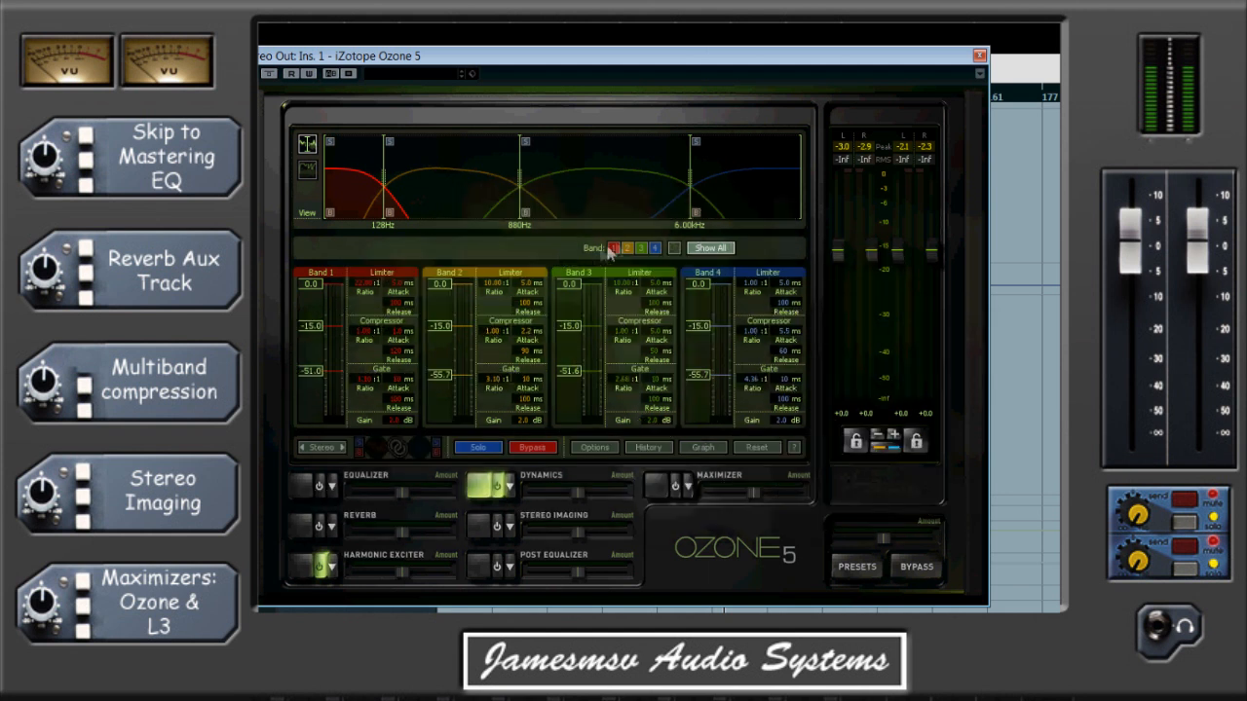
click(700, 448)
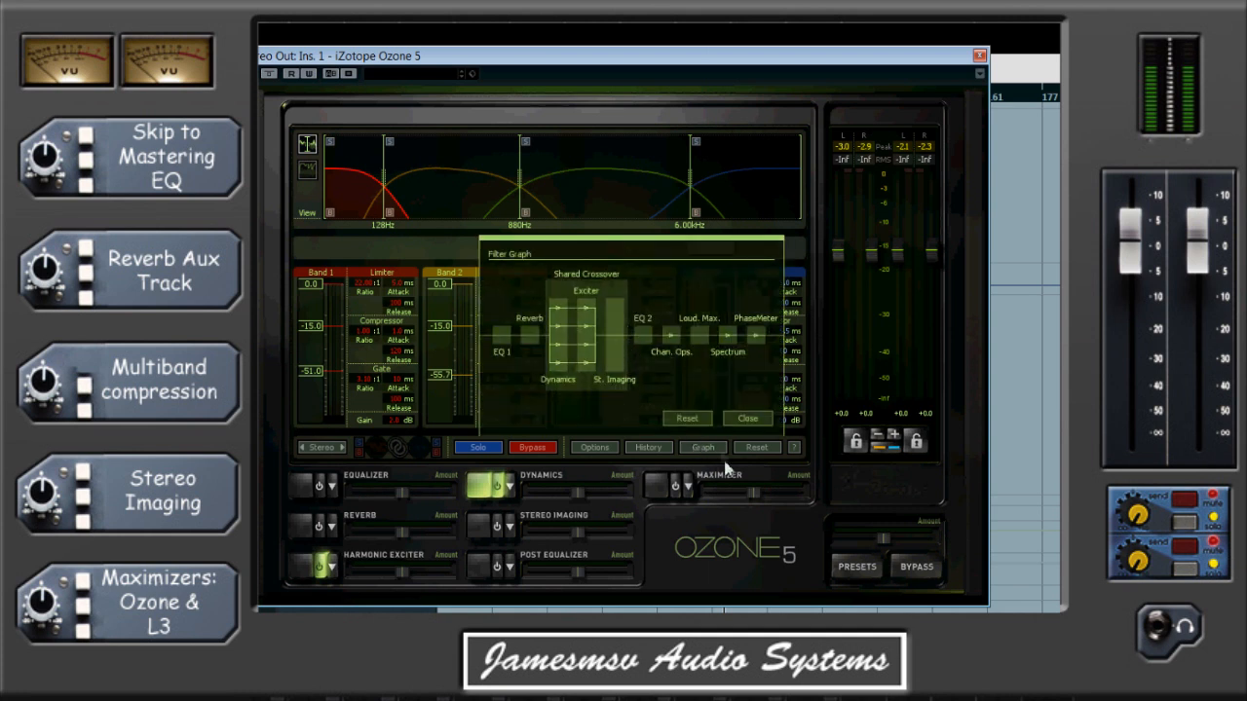
click(747, 419)
mouse_move(693, 219)
mouse_down()
mouse_move(710, 222)
mouse_move(688, 223)
mouse_up()
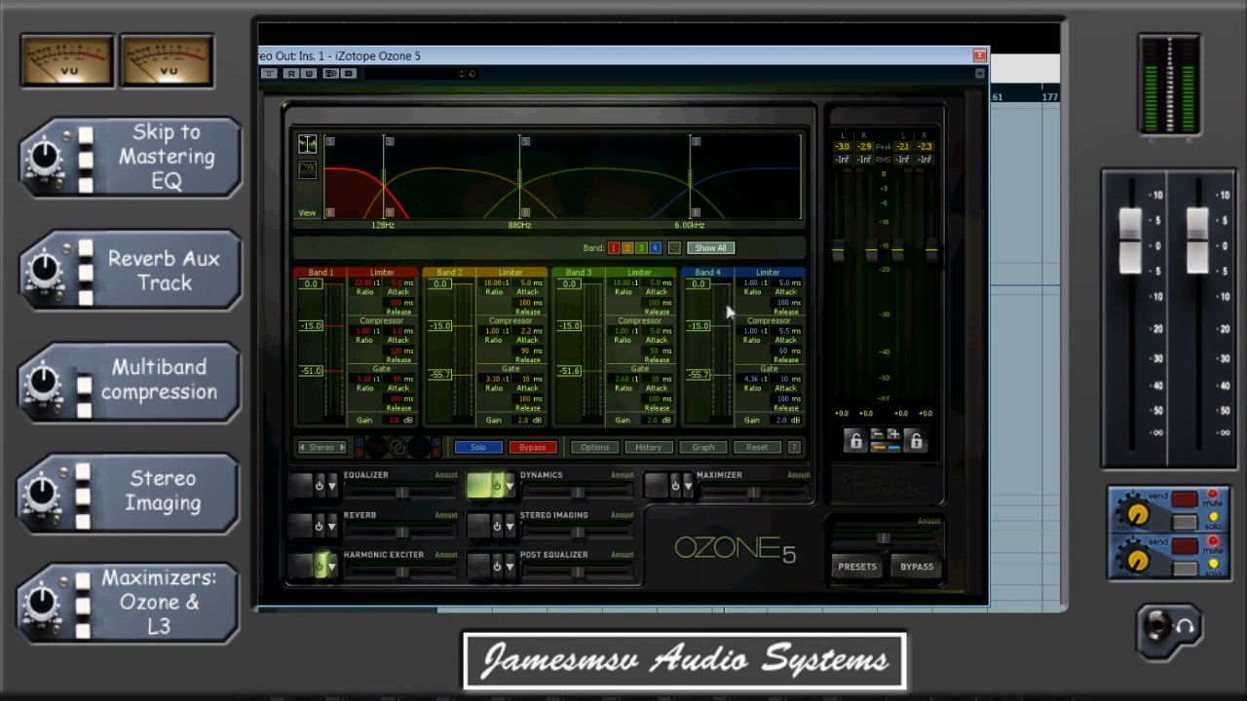
Set the compressor ratio to 1.5:1 on all four Dynamics bands
double_click(365, 331)
text(1.5)
key(Return)
double_click(497, 333)
text(1.5)
key(Return)
double_click(623, 333)
text(1.5)
key(Return)
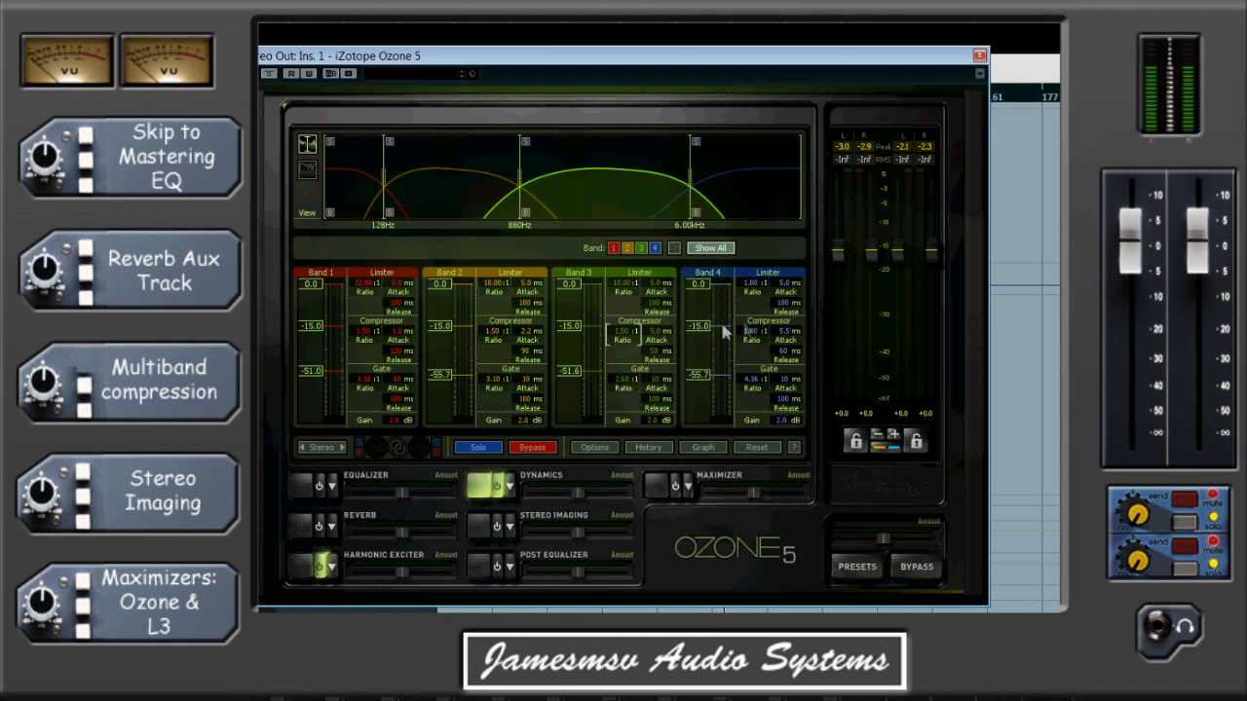
double_click(749, 332)
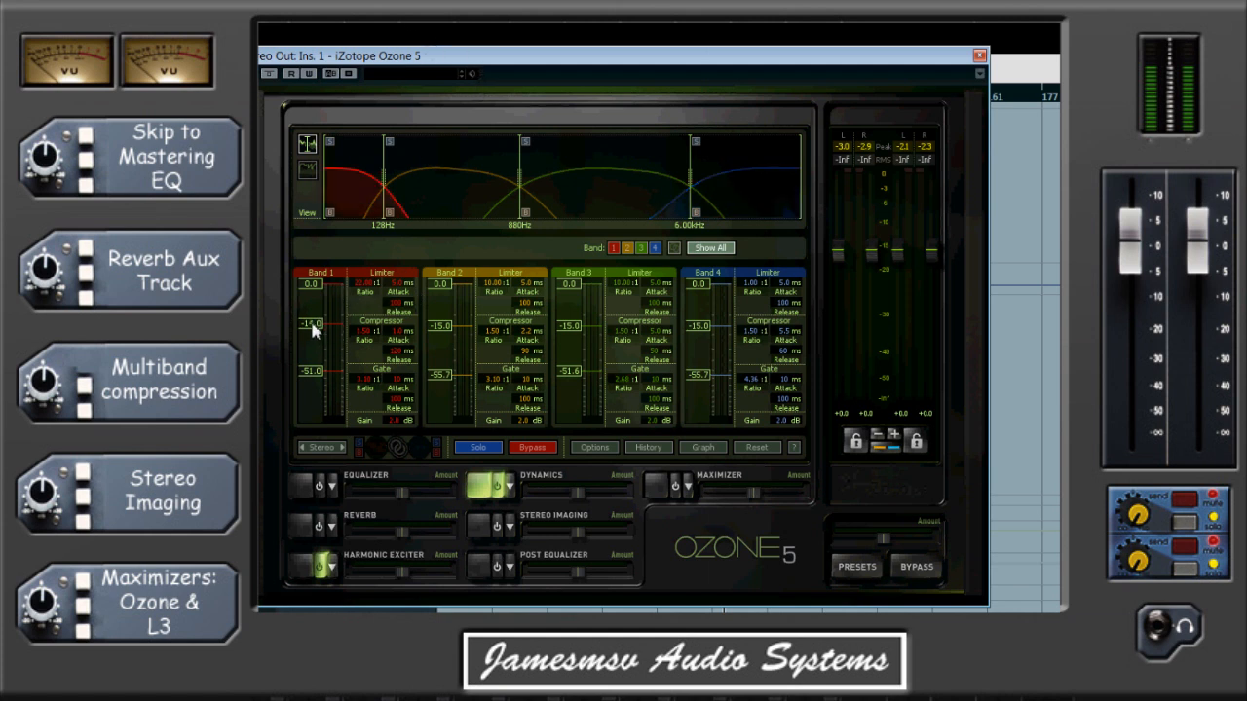
During playback, set the compressor thresholds to -9.8 dB on Band 1, -13.6 dB on Band 2 and -12.1 dB on Band 3
drag(309, 330, 309, 331)
key(space)
drag(318, 325, 317, 313)
drag(436, 326, 436, 323)
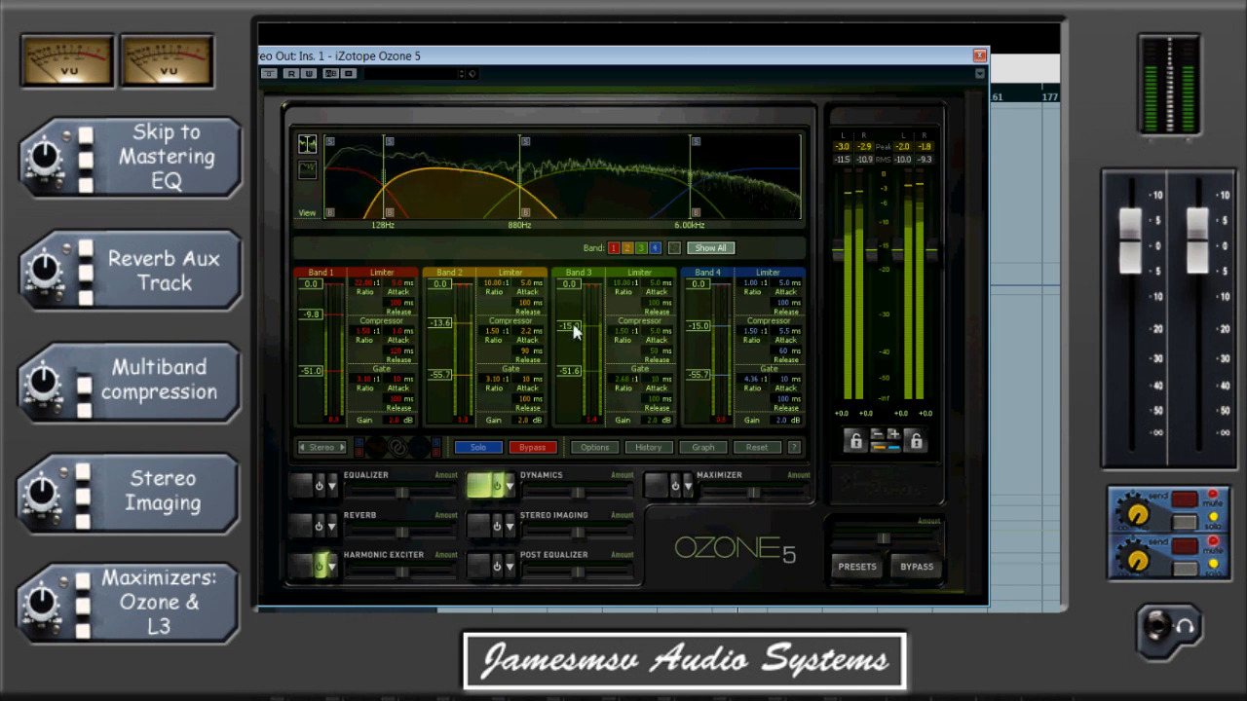
drag(571, 329, 570, 327)
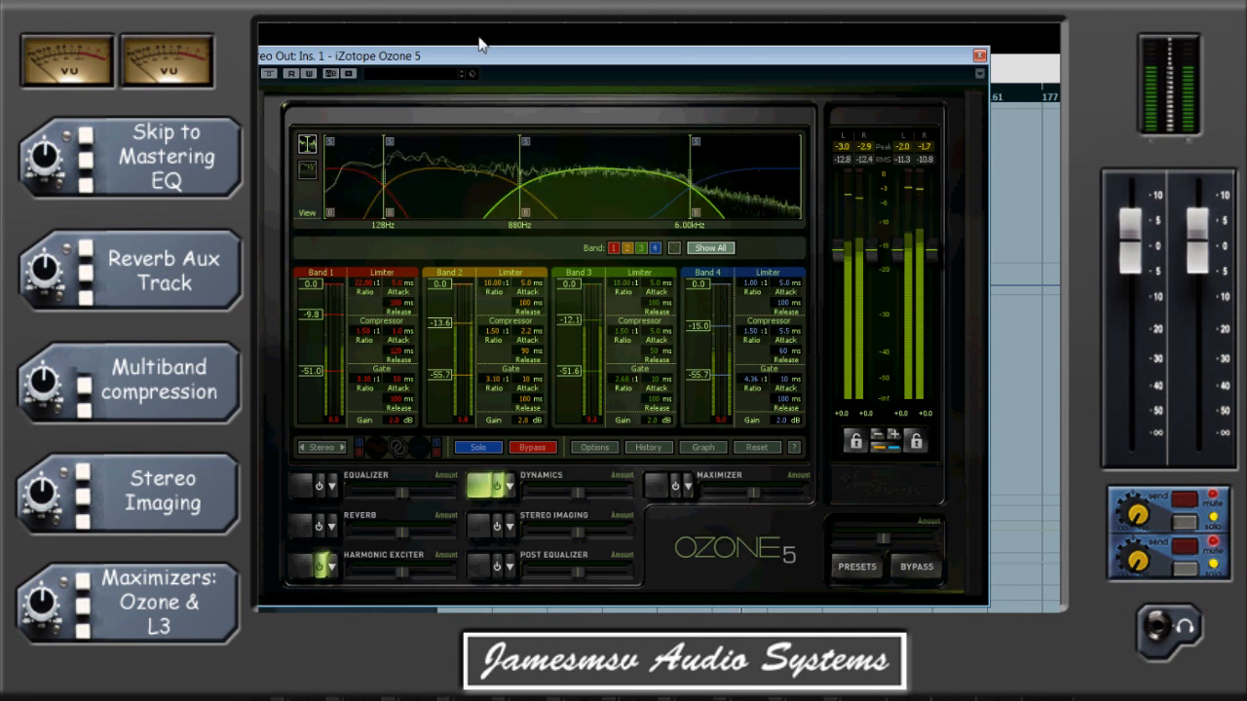
Play from about bar 30 and set the compressor thresholds to -12.8 dB on Band 3 and -17.2 dB on Band 4
drag(484, 57, 484, 154)
click(536, 97)
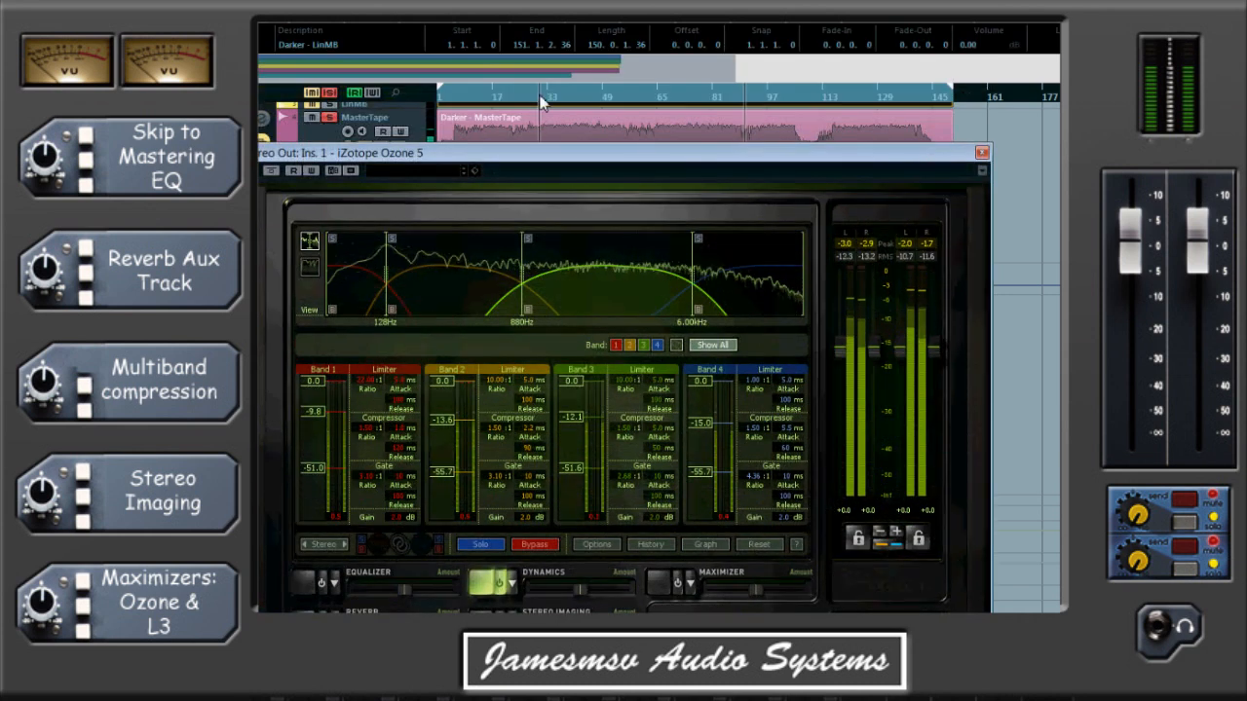
drag(570, 416, 567, 423)
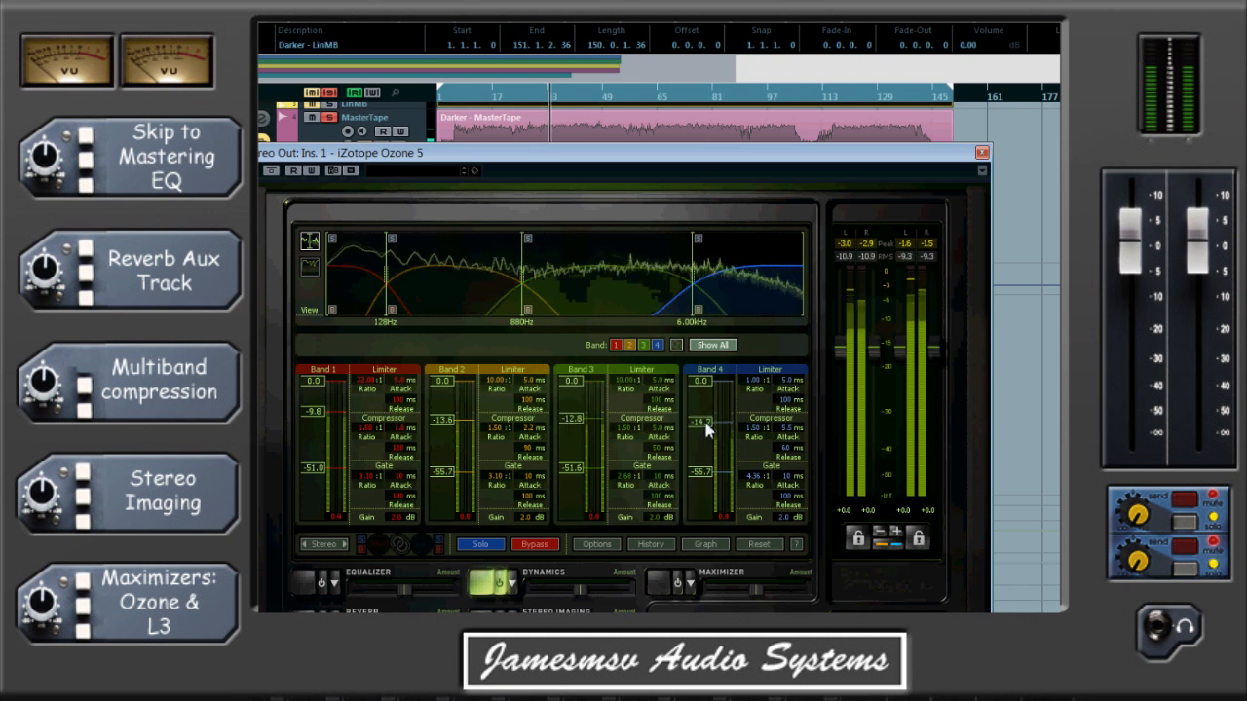
drag(708, 429, 704, 436)
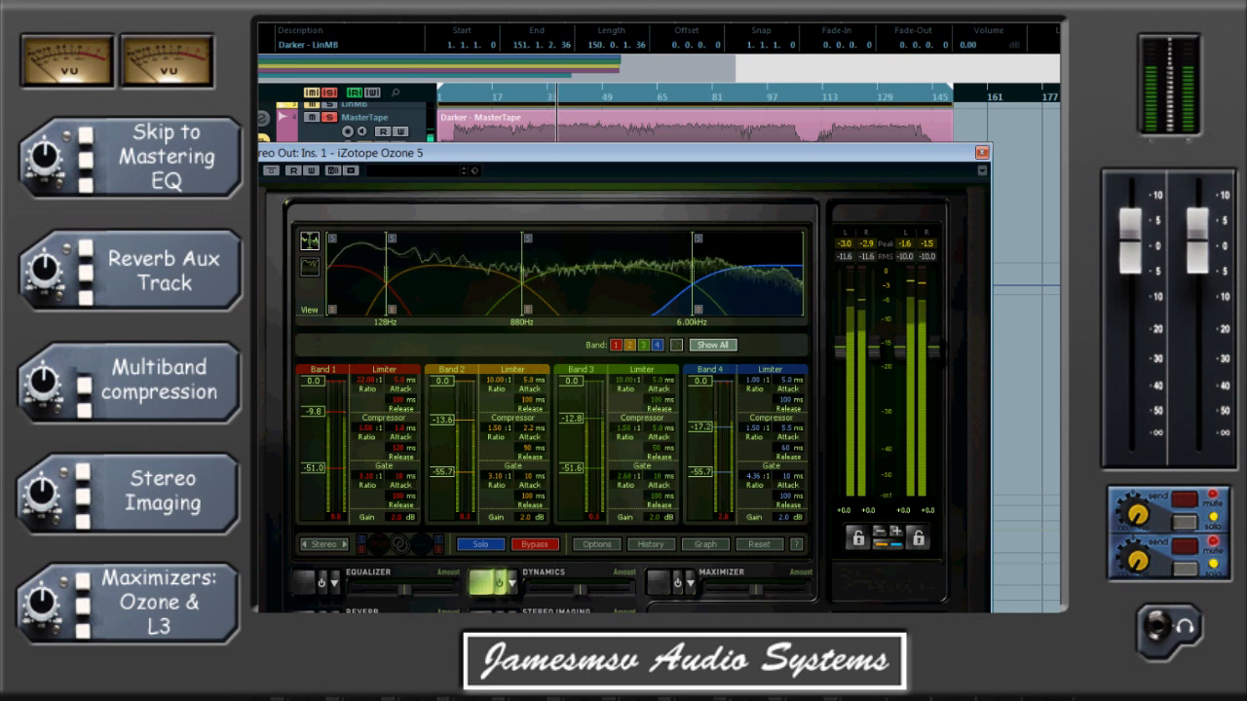
drag(542, 148, 526, 62)
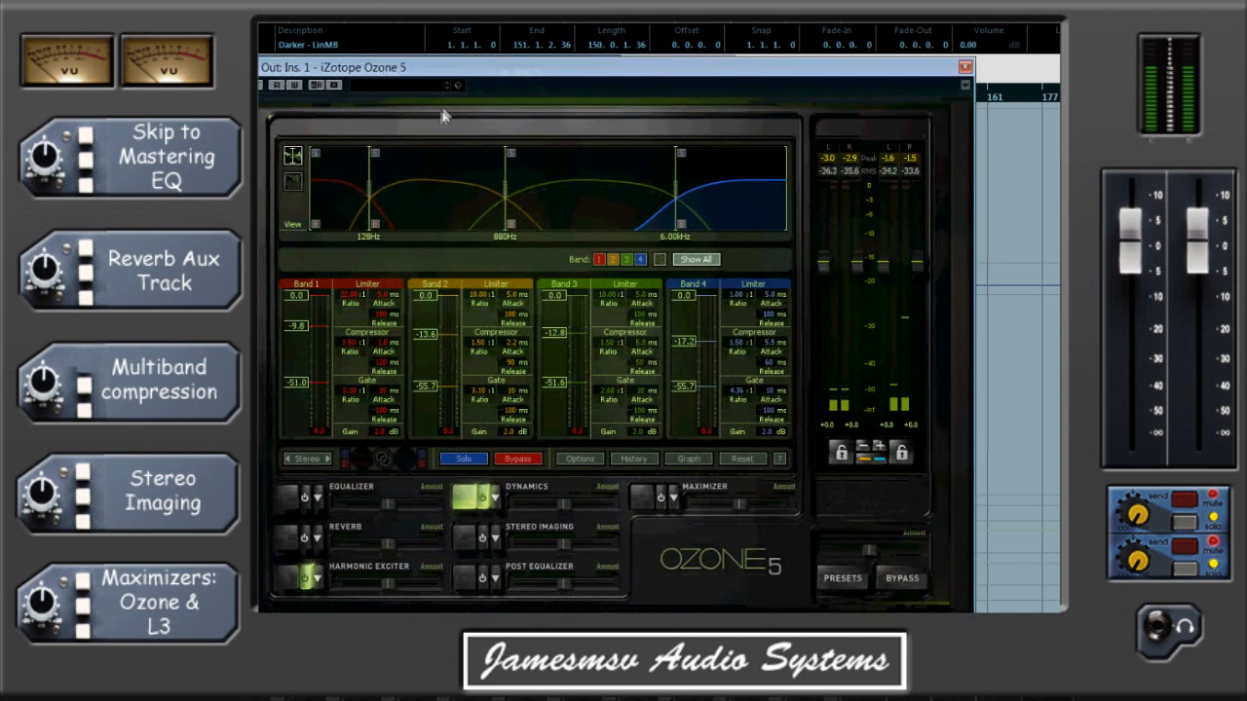
View the Dynamics gain reduction history while the track plays, and stop playback
click(292, 181)
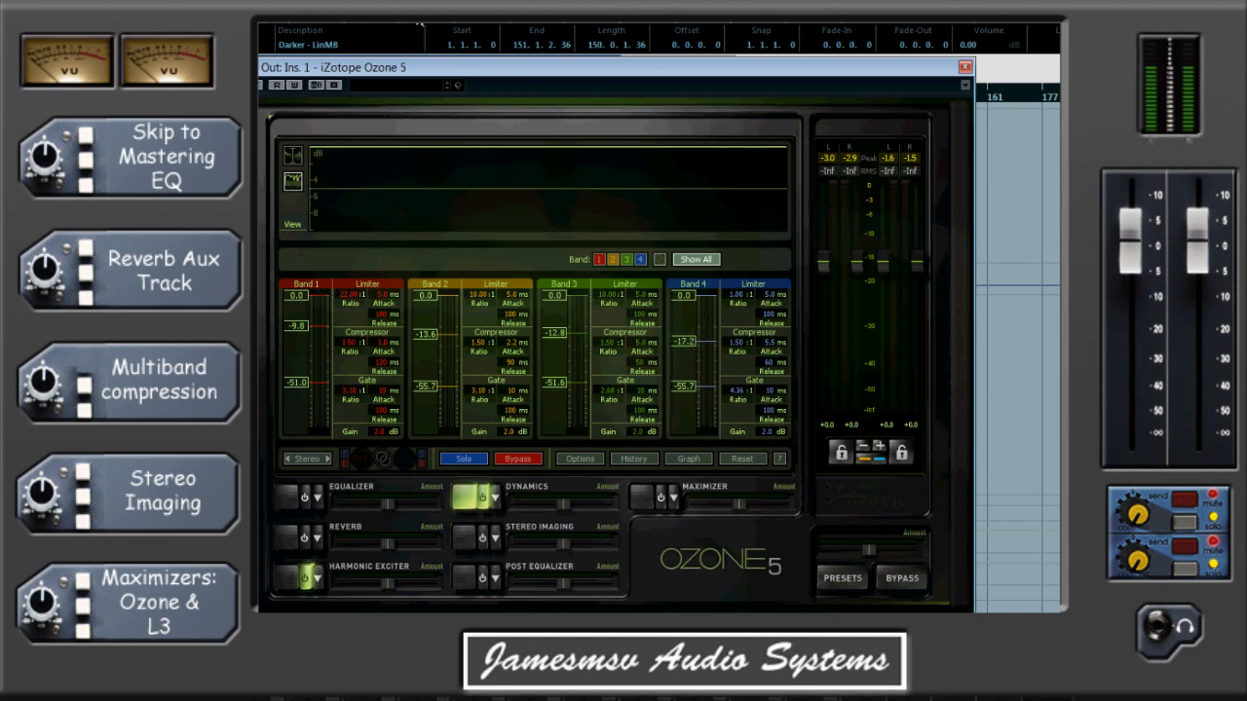
key(space)
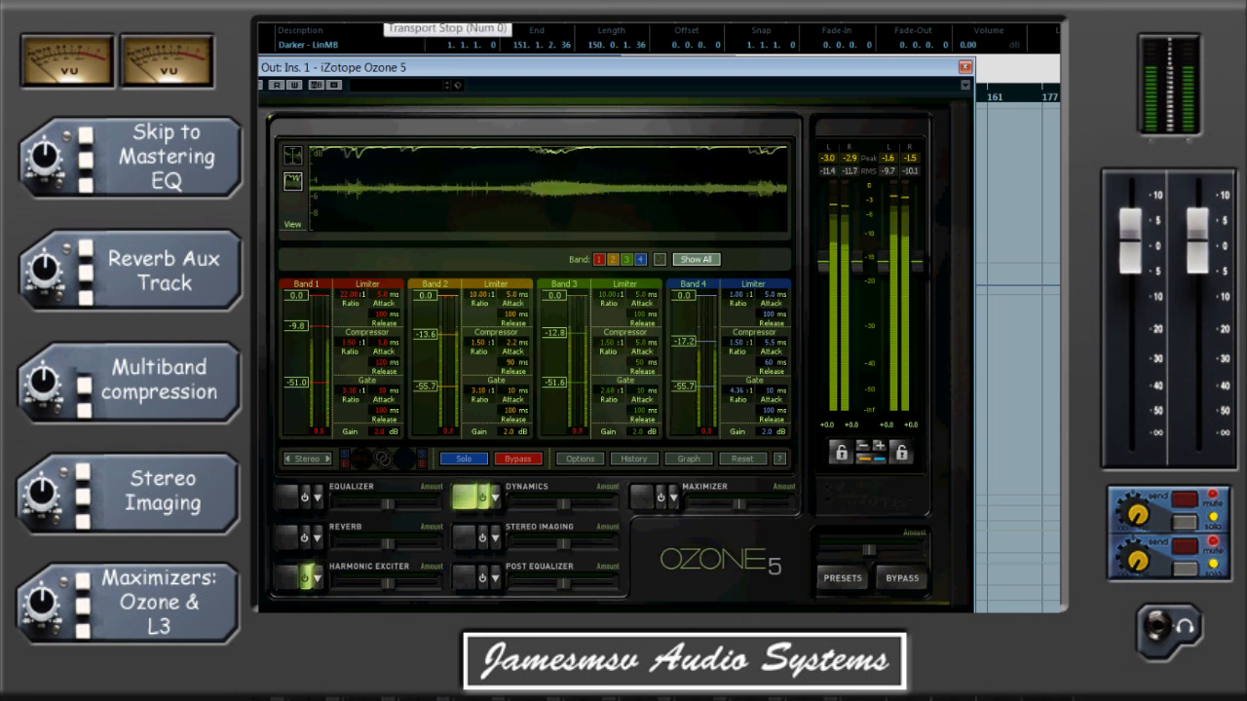
click(404, 21)
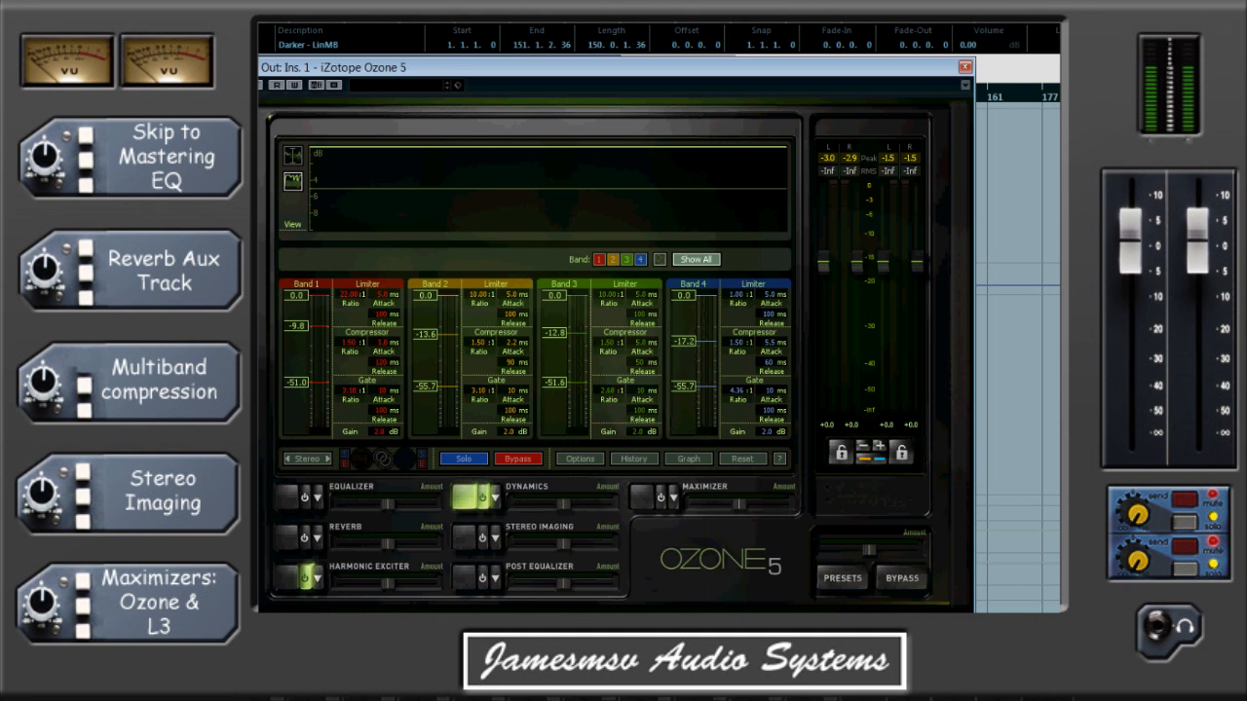
Enable the Stereo Imaging module with Dynamics off and shift the Ozone window slightly
click(479, 539)
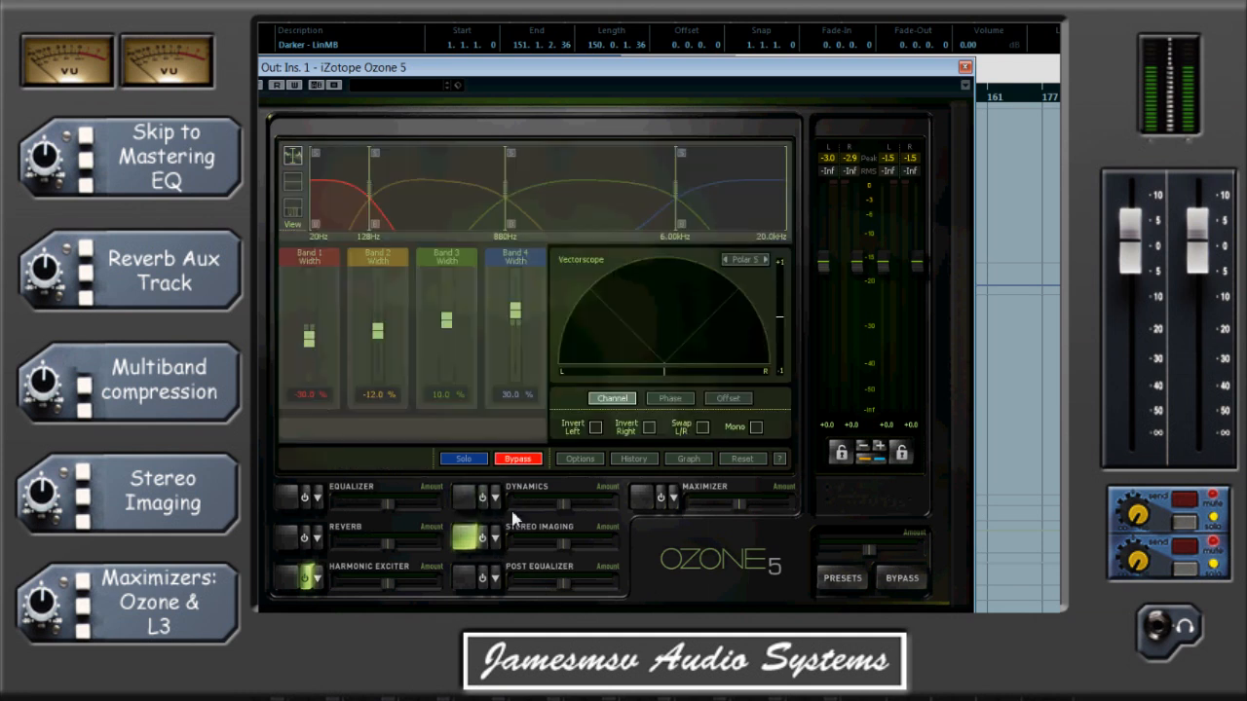
click(515, 461)
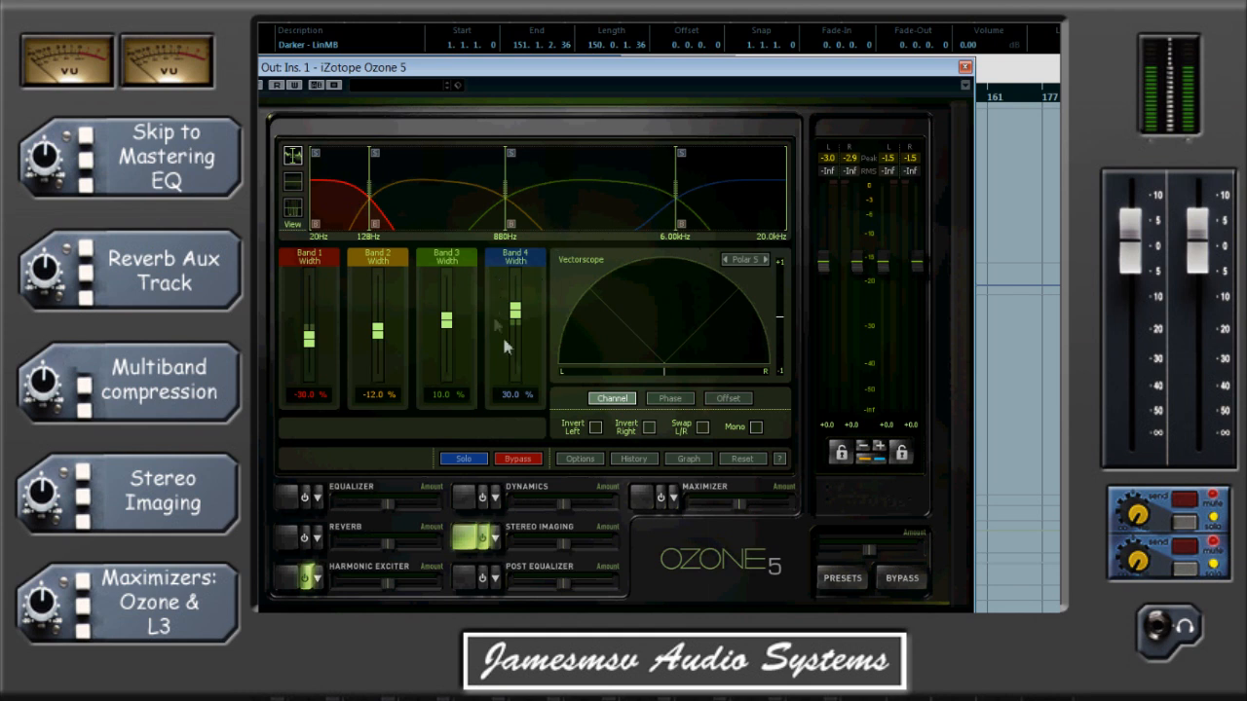
drag(715, 74, 733, 75)
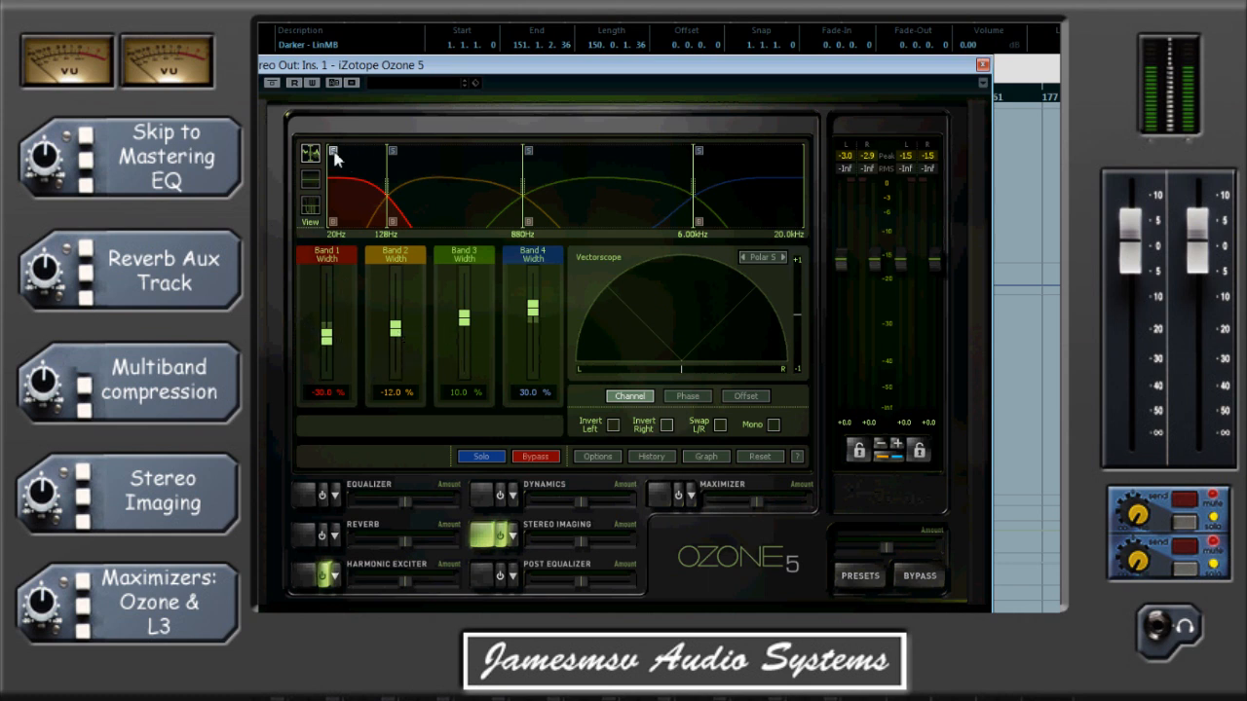
Audition the soloed Band 1 with its stereo width moved between 100 % and -100 % during playback
drag(326, 336, 334, 272)
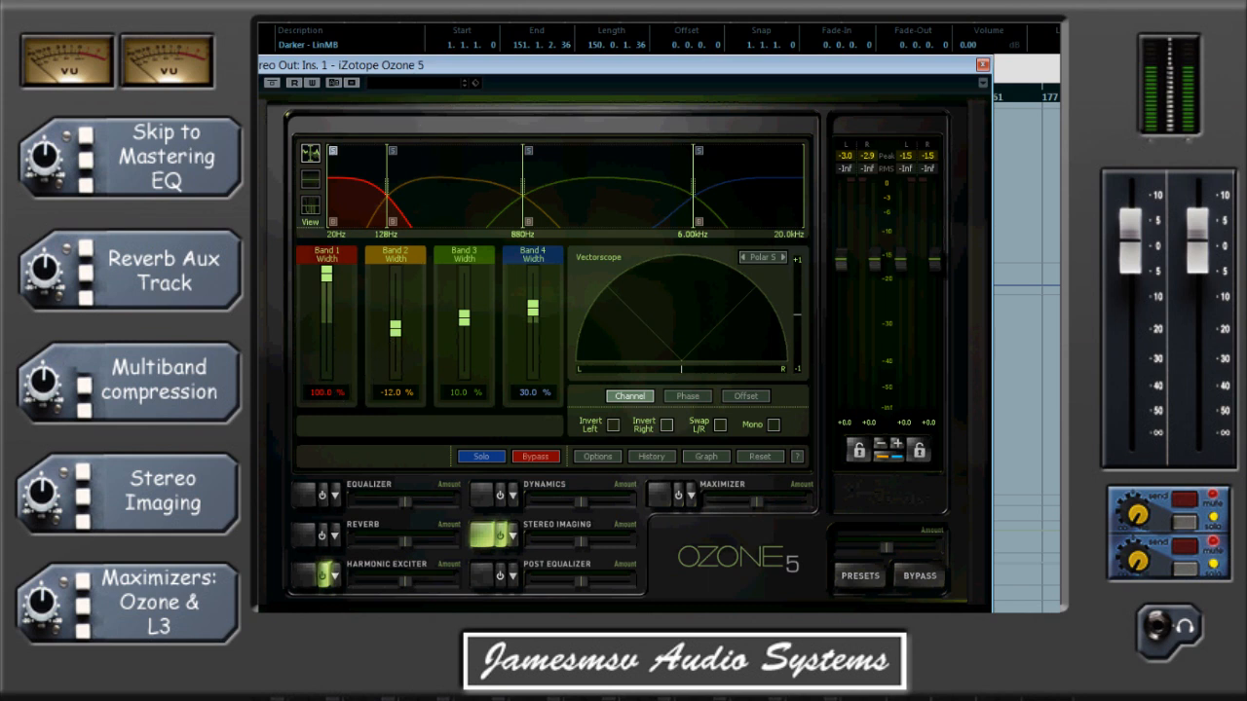
key(space)
drag(328, 273, 333, 393)
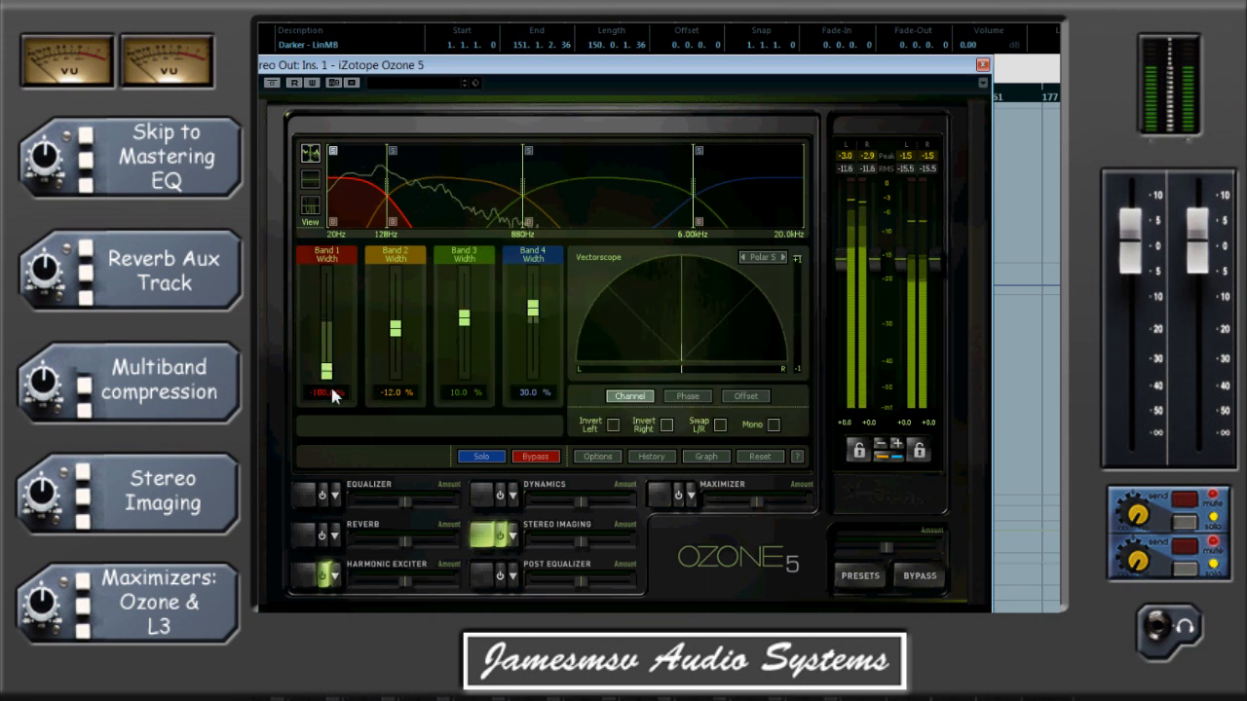
click(390, 22)
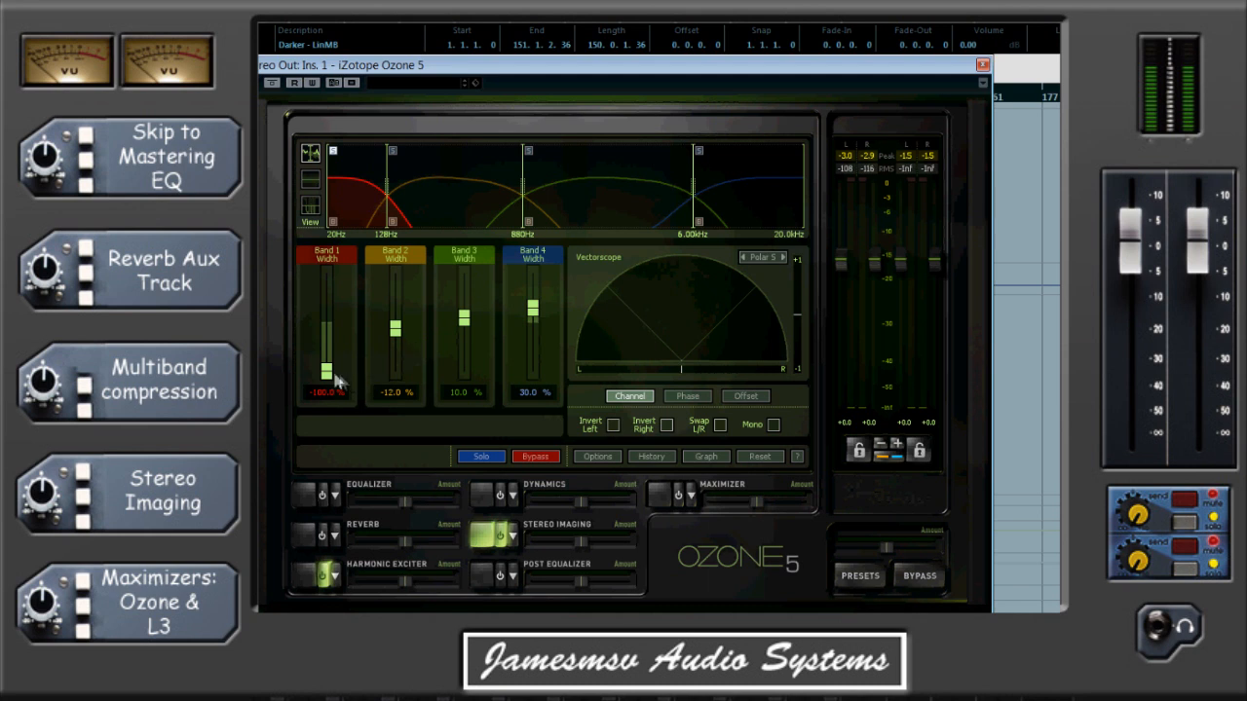
drag(334, 368, 341, 261)
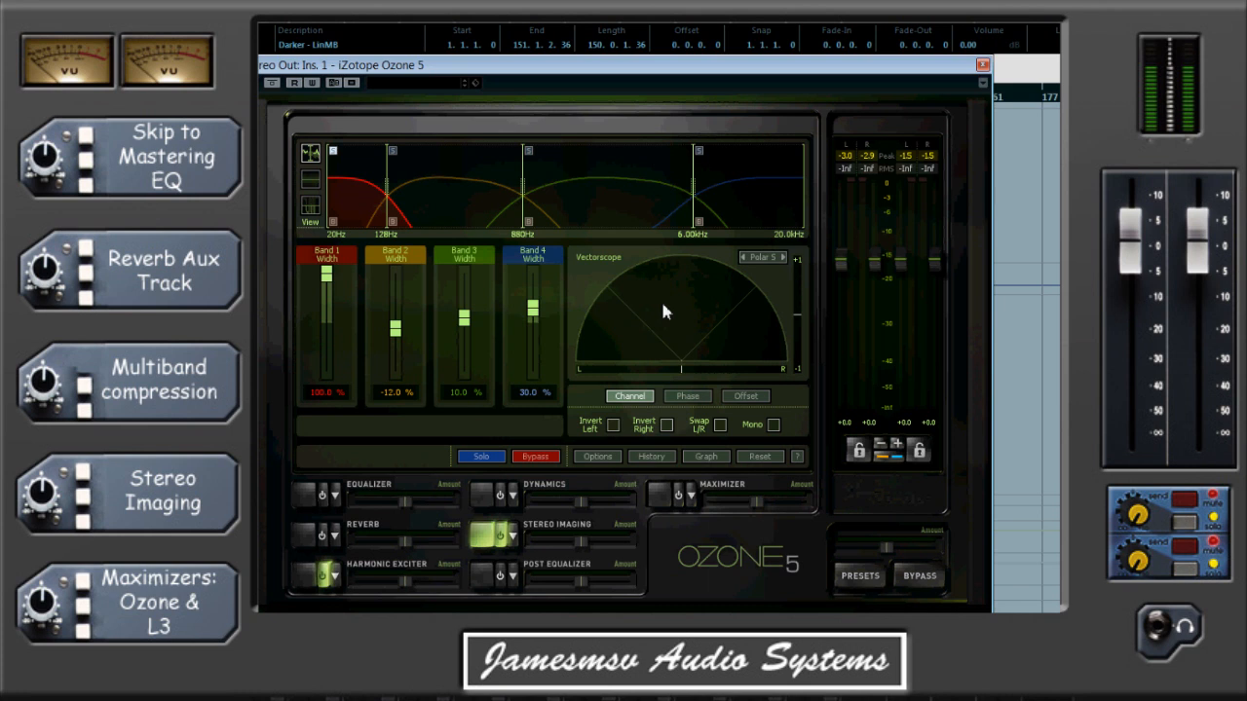
Set the Band 1 stereo width to -30 %
drag(331, 293, 329, 337)
double_click(326, 392)
text(-30)
key(Return)
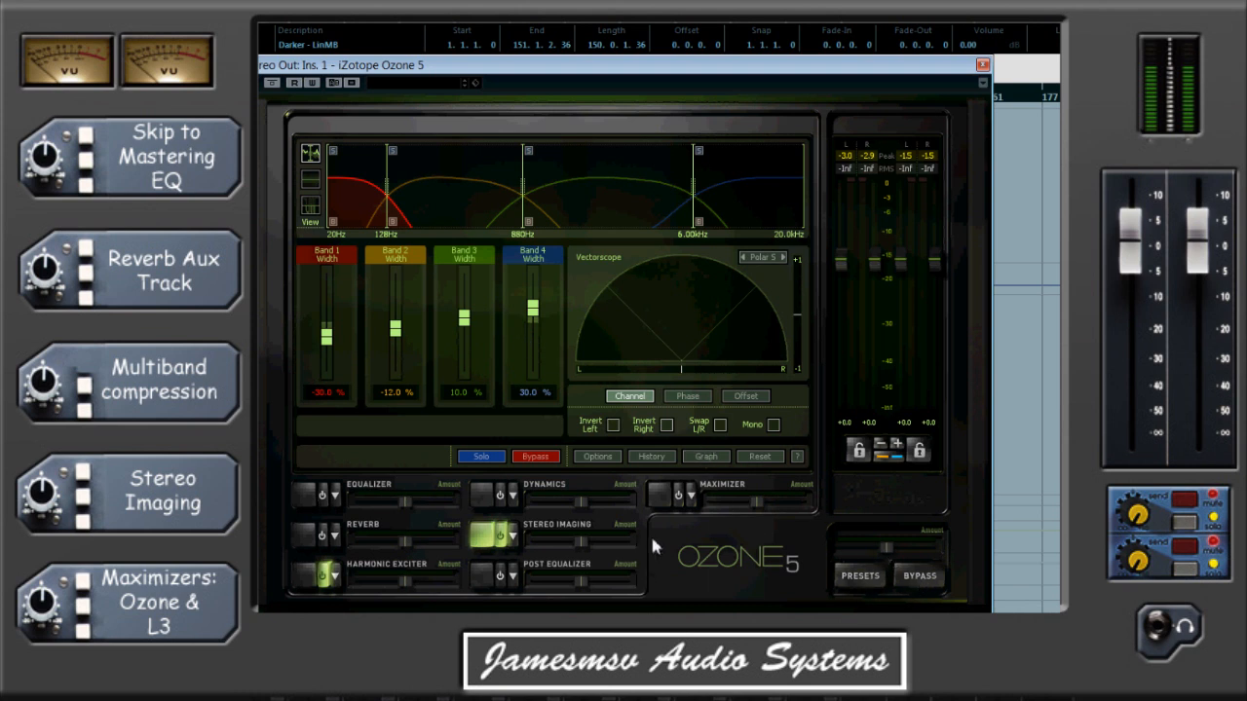
Enable the Post Equalizer and capture a spectrum snapshot of the playing track
click(481, 575)
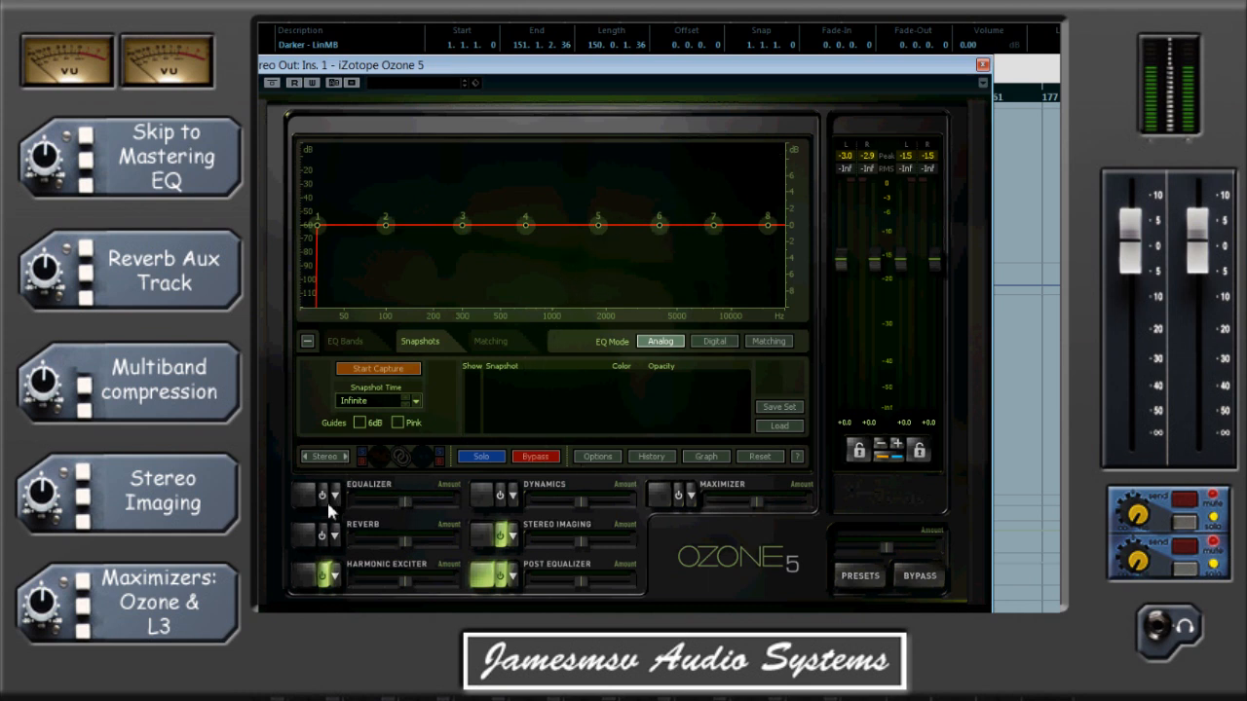
click(411, 17)
click(380, 369)
click(382, 369)
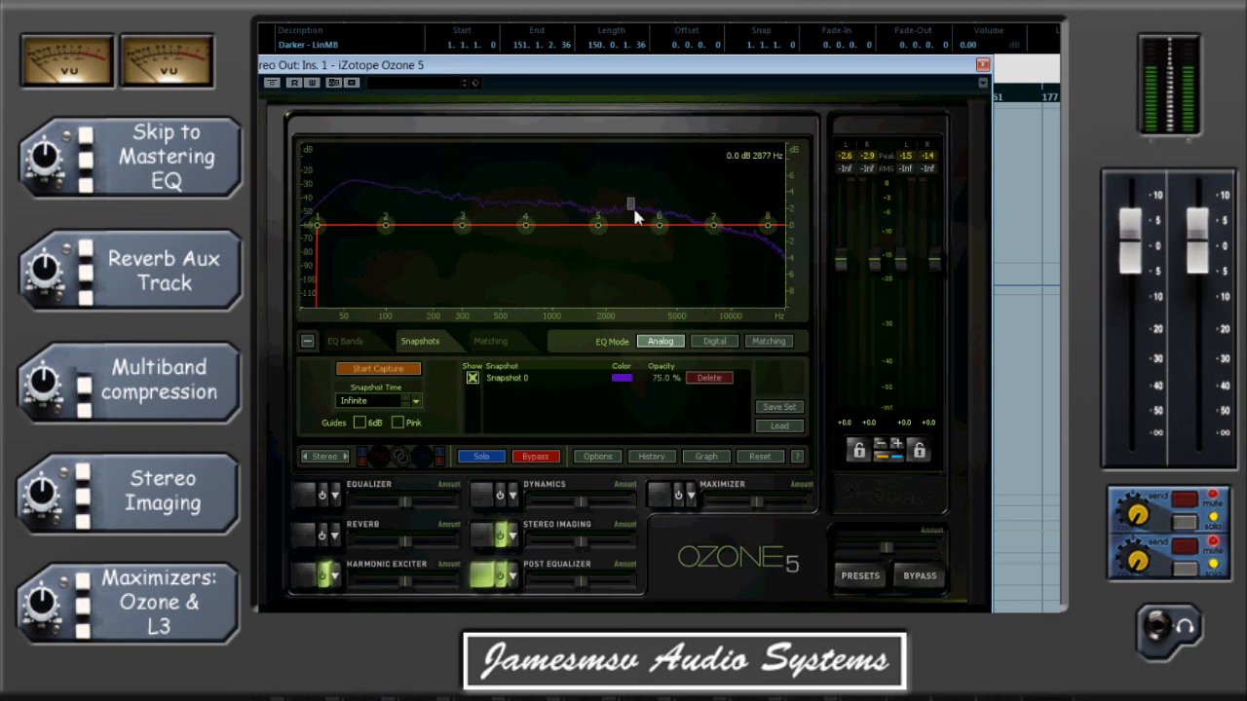
Move Post Equalizer band 5 to 2685 Hz at 0 dB and show the settings of all EQ bands
drag(603, 231, 628, 232)
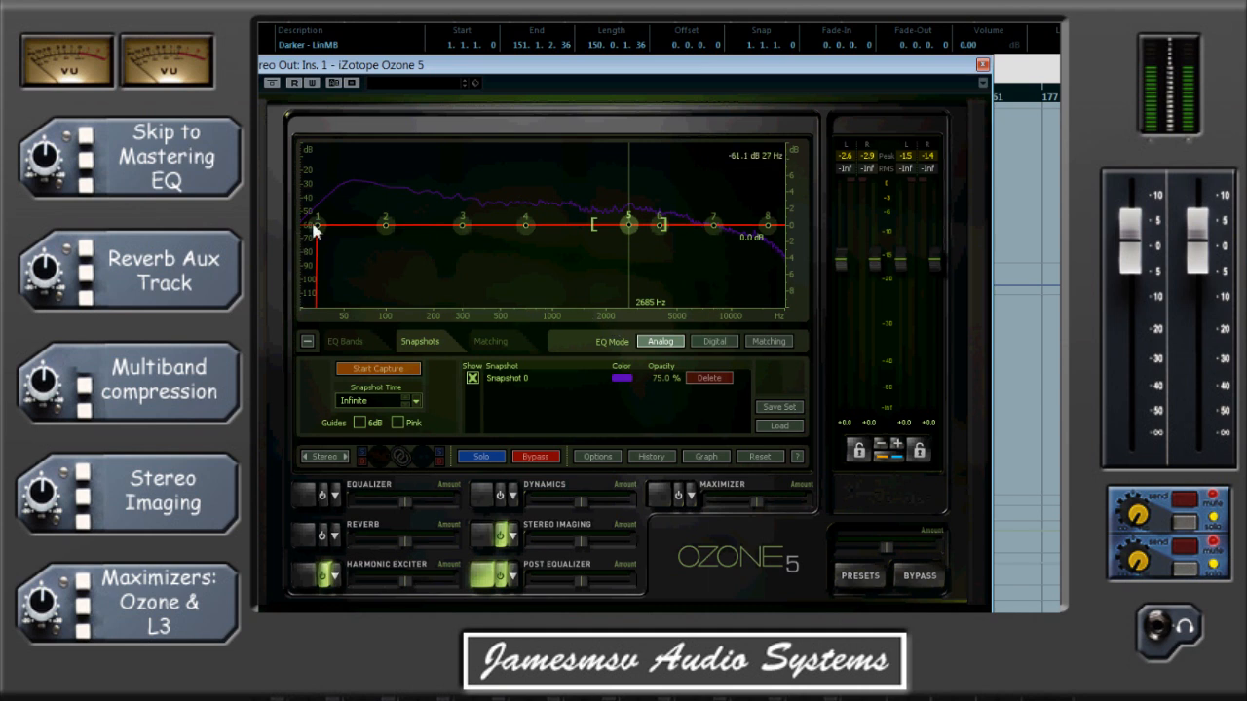
click(350, 345)
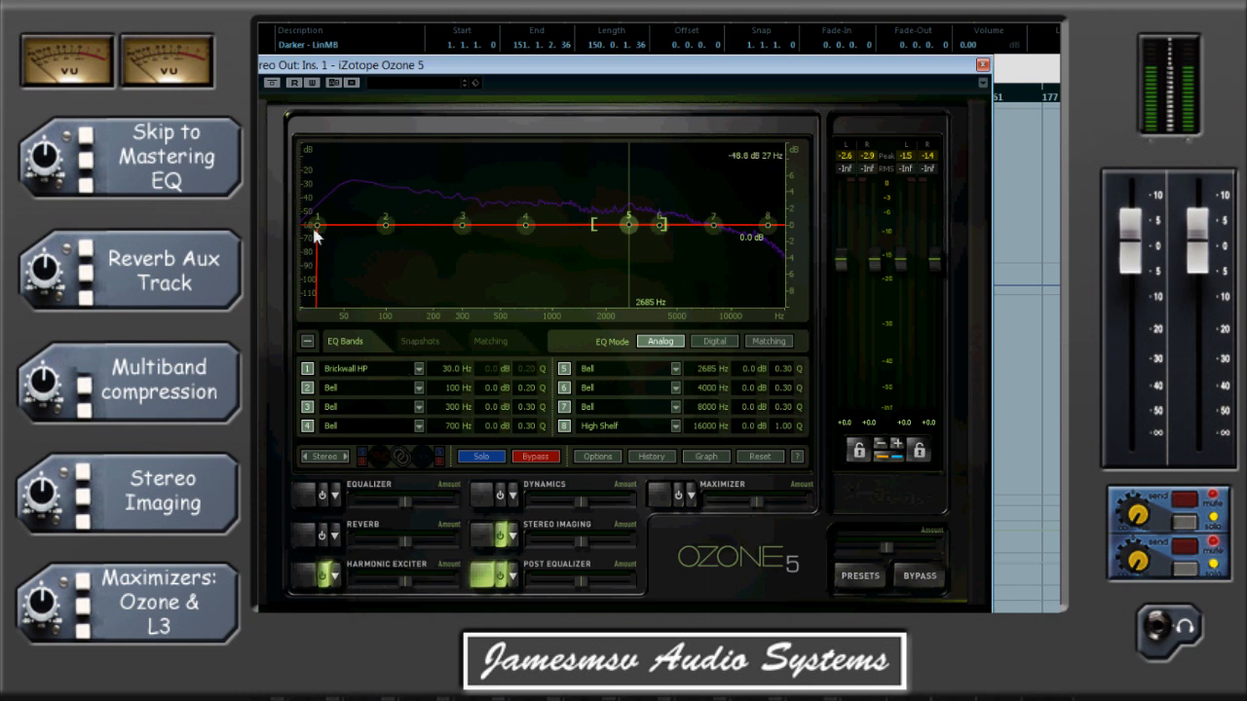
Enable the Maximizer in IRC mode and turn on its intersample detection
click(661, 497)
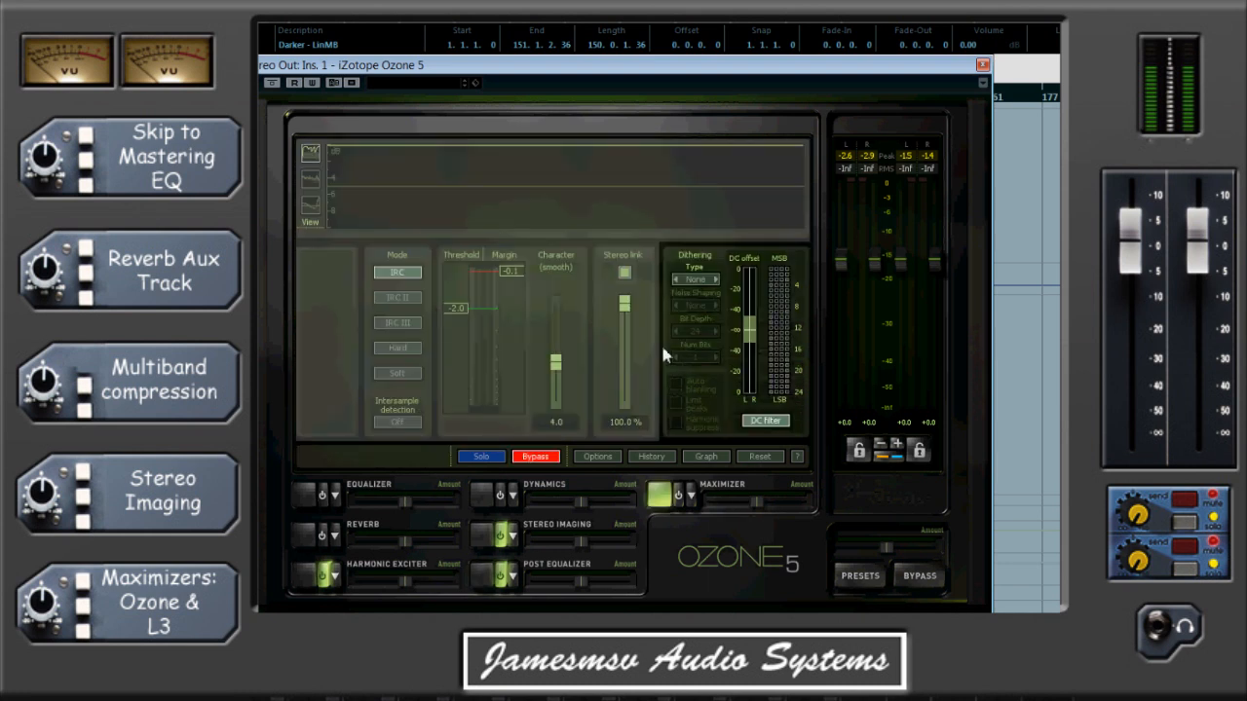
click(679, 496)
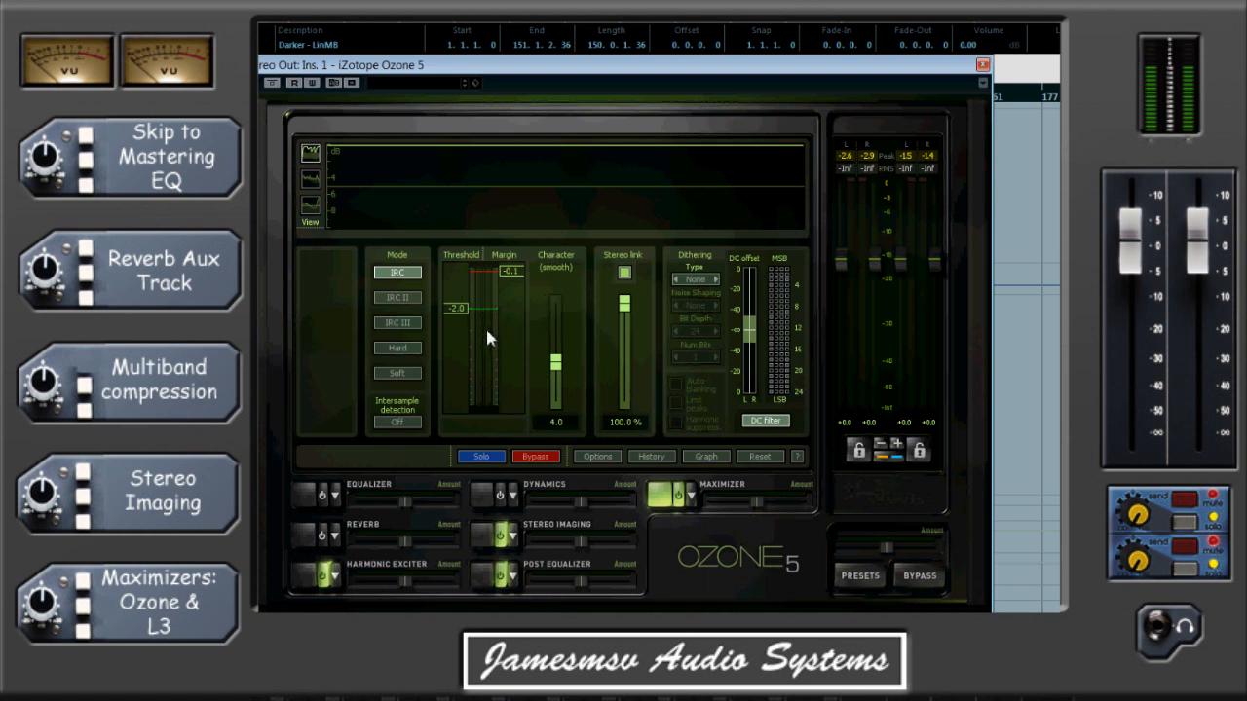
click(408, 424)
click(769, 421)
During playback, lower the Maximizer threshold to -2.8 dB, then stop the track and shift the Ozone window slightly up
key(space)
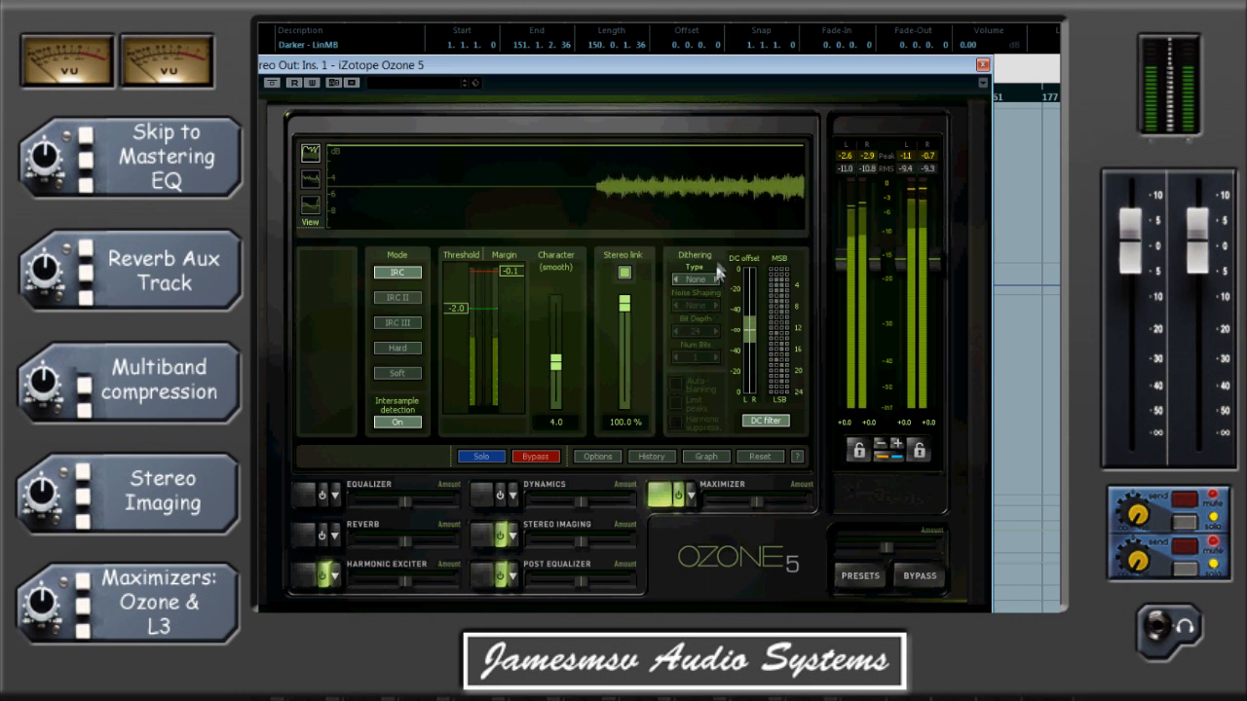
drag(466, 314, 461, 325)
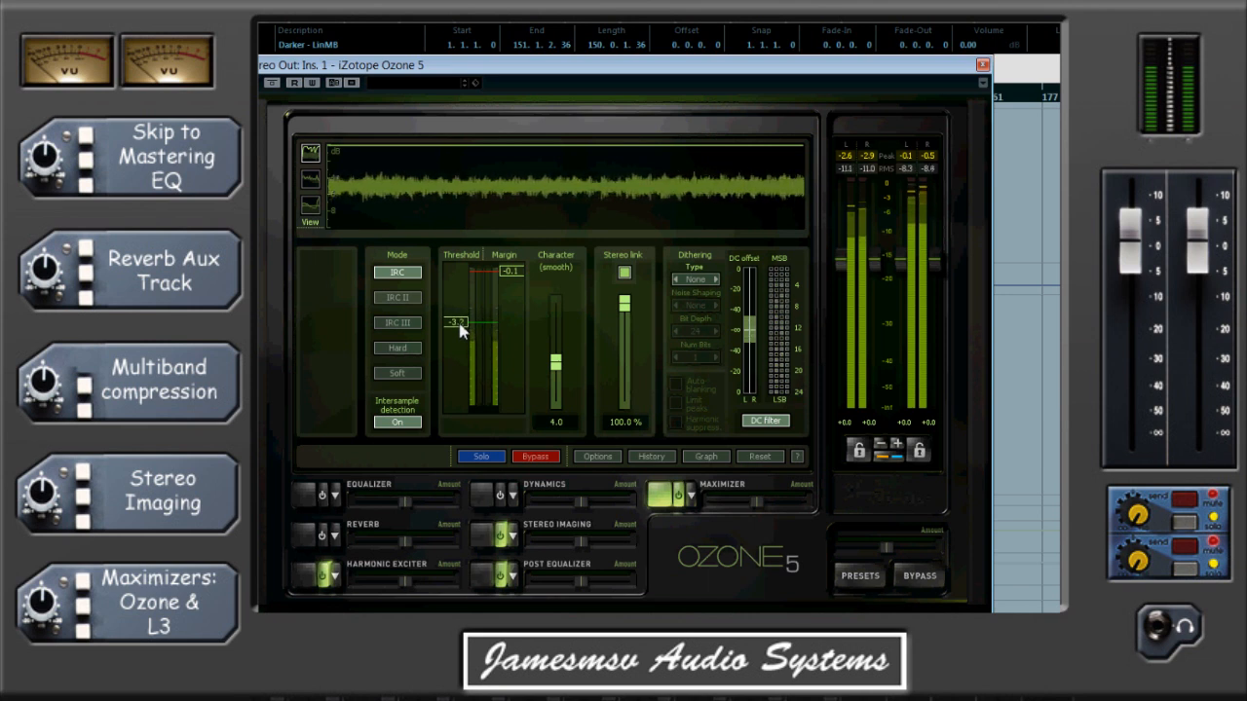
drag(461, 324, 462, 328)
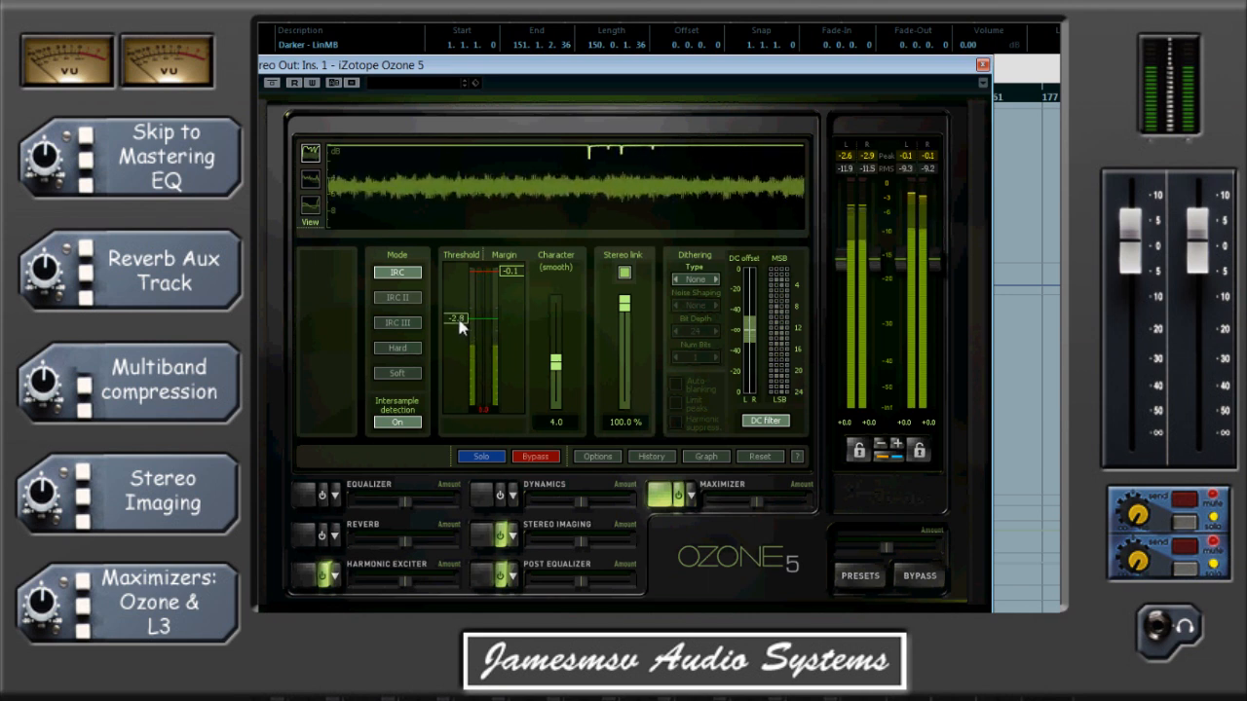
click(388, 23)
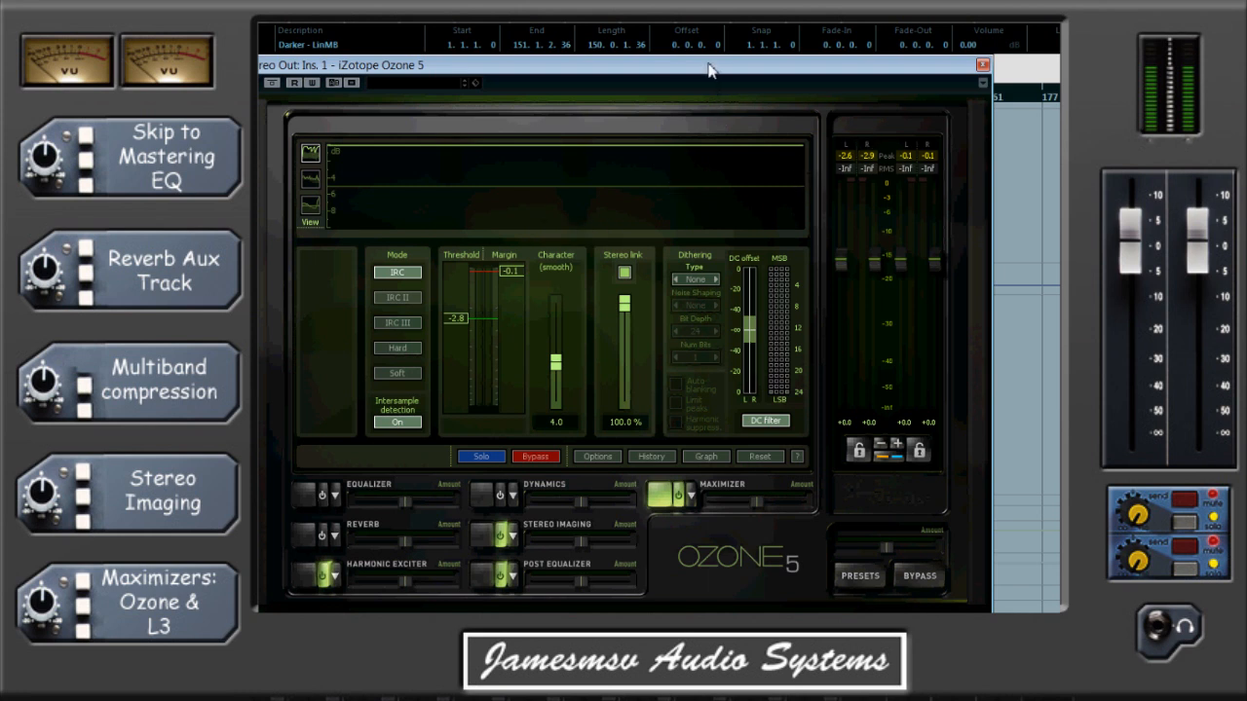
drag(708, 70, 699, 54)
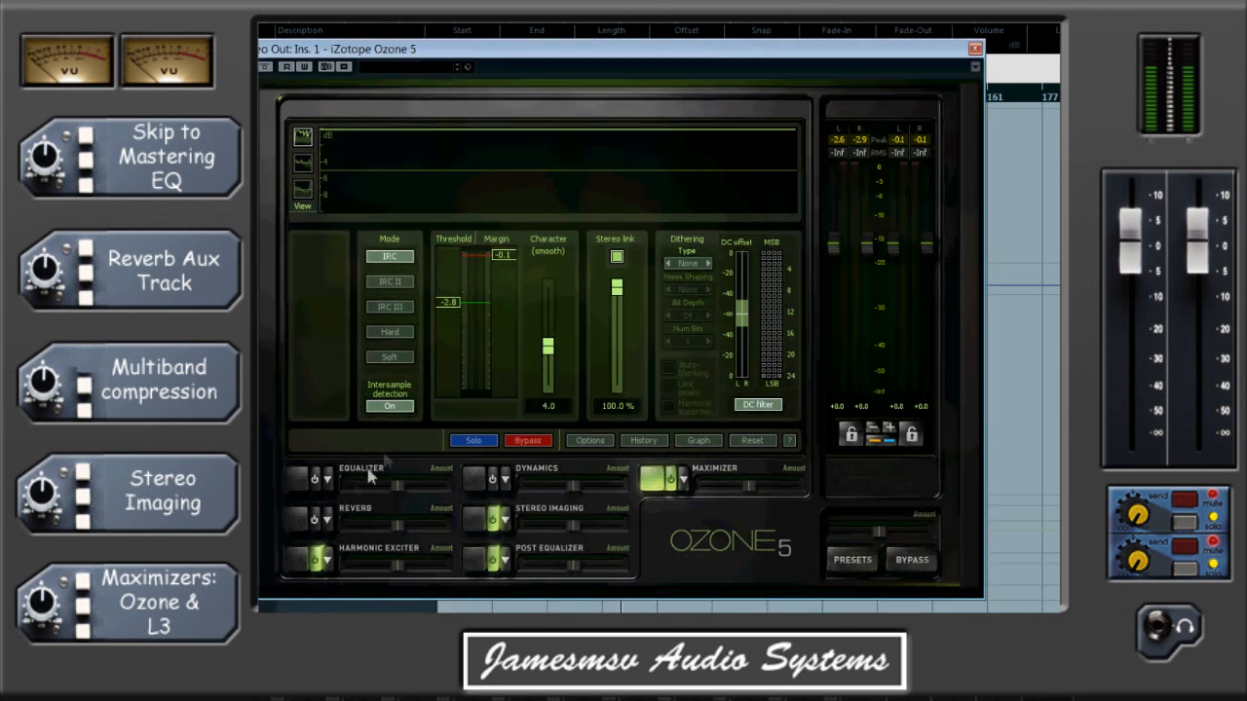
Enable Ozone's Equalizer, Dynamics and Reverb modules alongside the modules already active
click(321, 477)
click(493, 479)
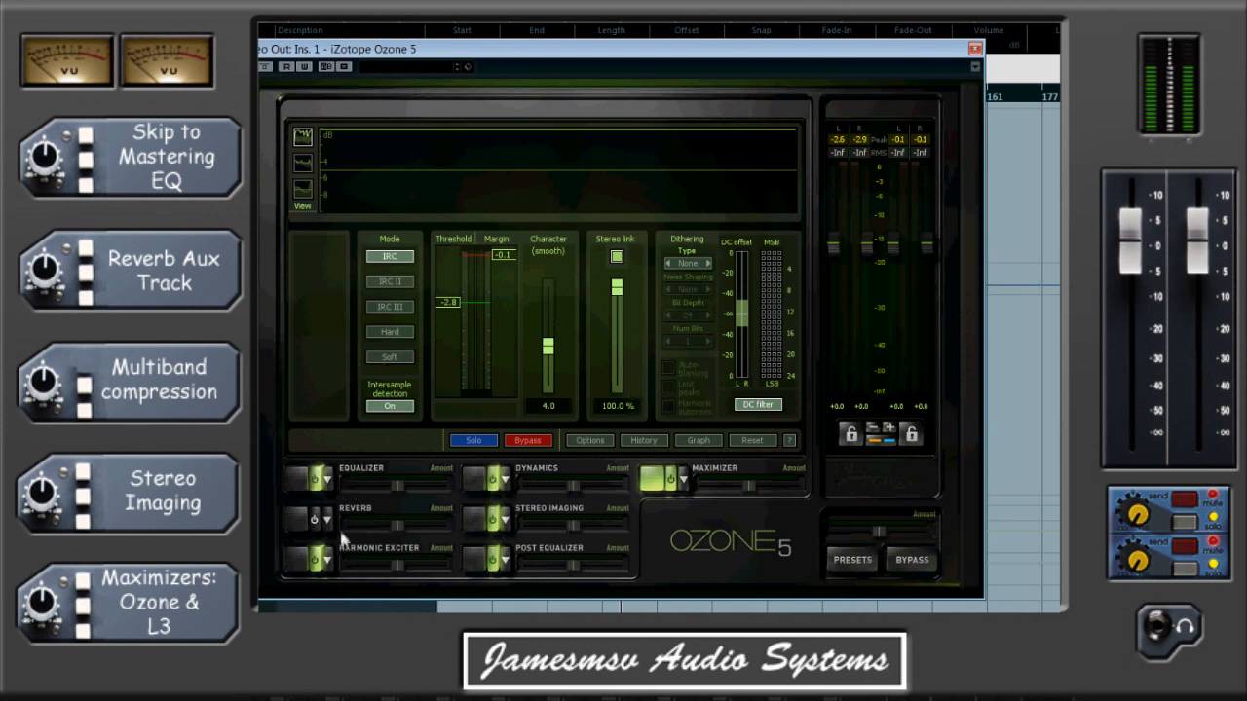
click(316, 521)
Bypass all of Ozone and reactivate it to compare the track, then stop playback and close the plug-in window
drag(794, 55, 716, 91)
click(920, 570)
drag(615, 94, 624, 0)
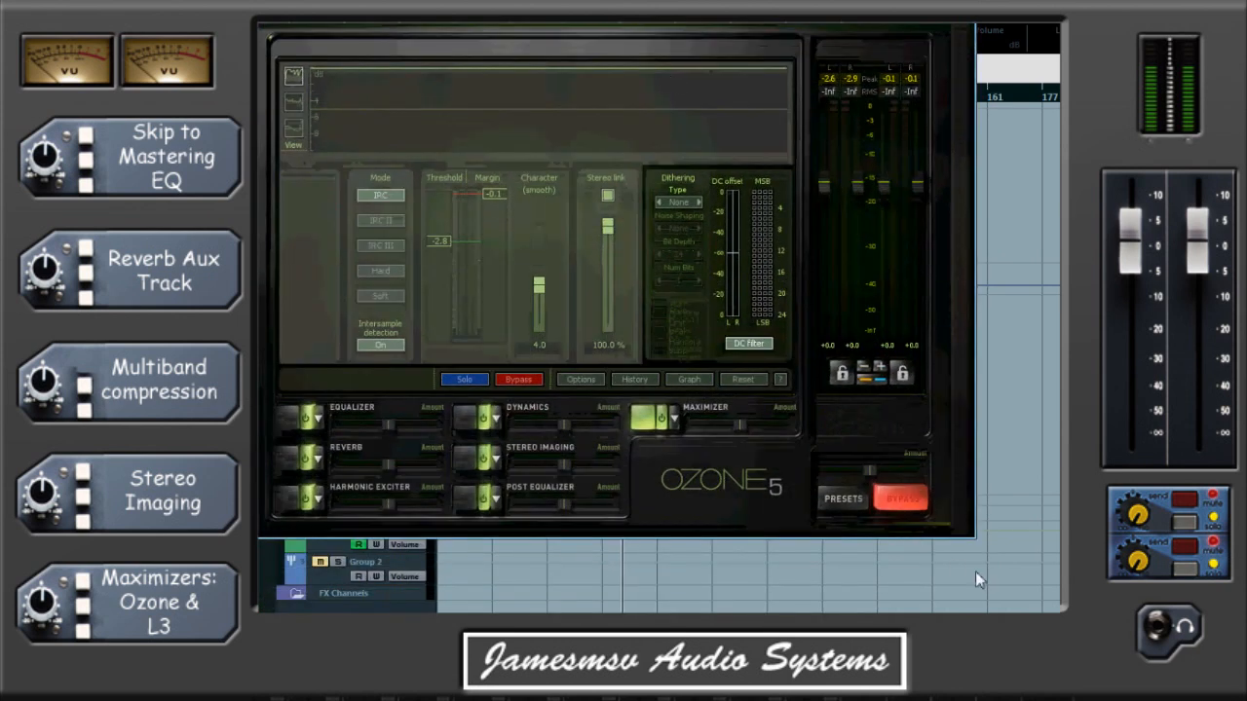
click(913, 507)
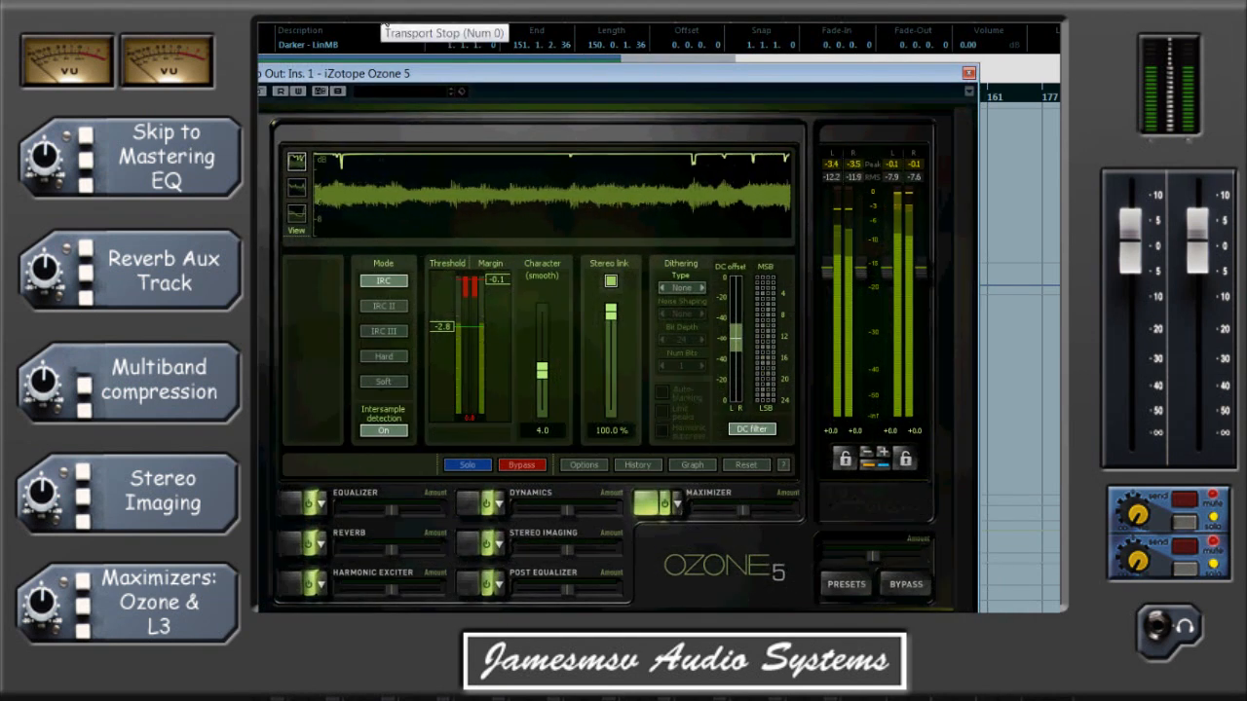
click(384, 20)
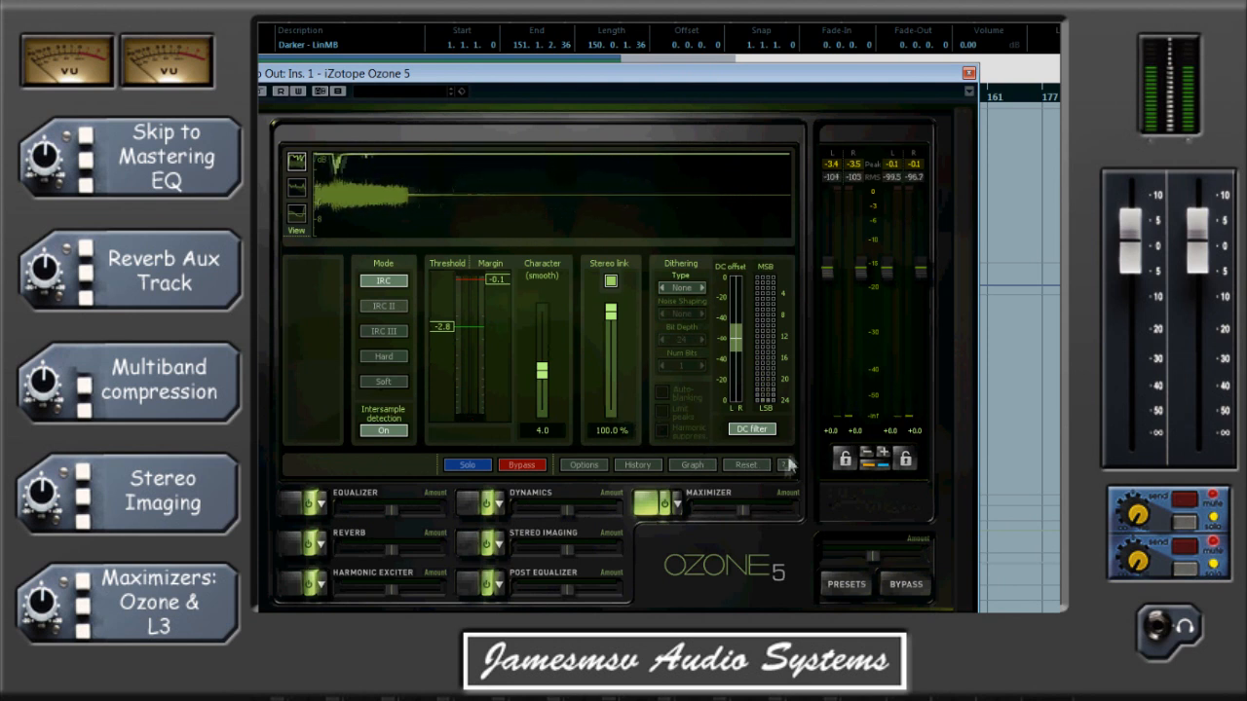
click(969, 73)
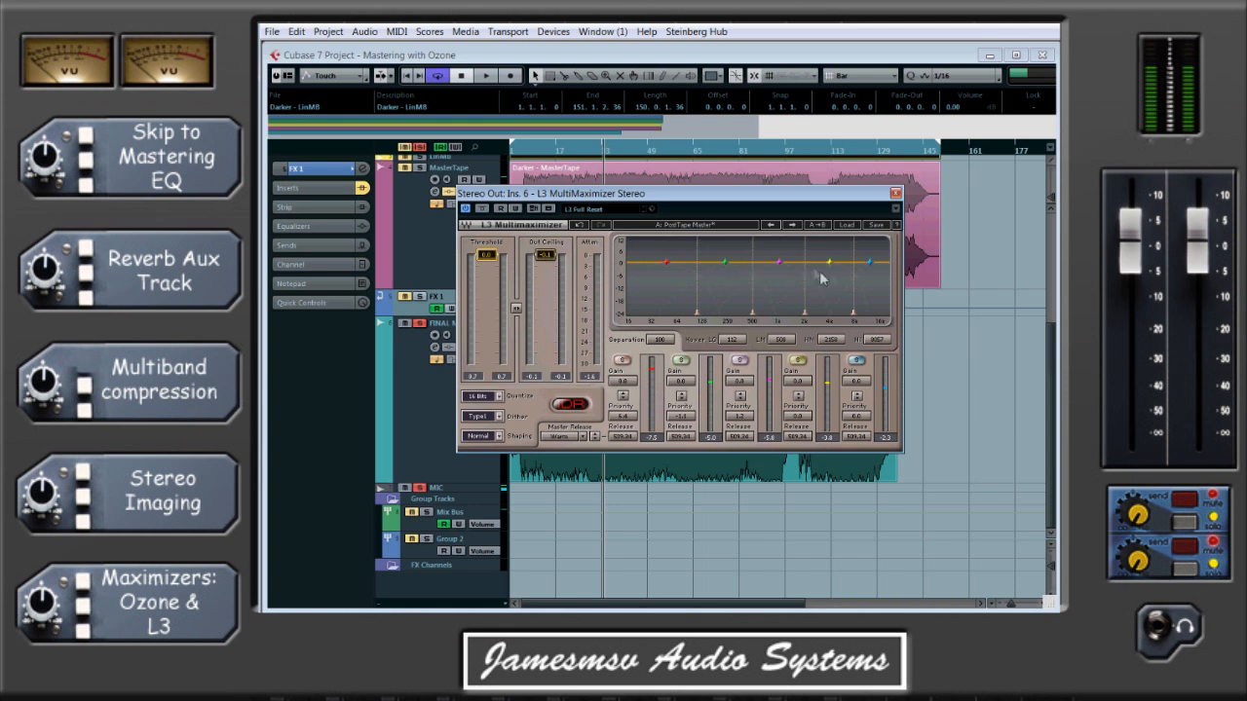
Lower the L3 MultiMaximizer threshold slightly during playback, then stop the track and close the plug-in window
click(485, 77)
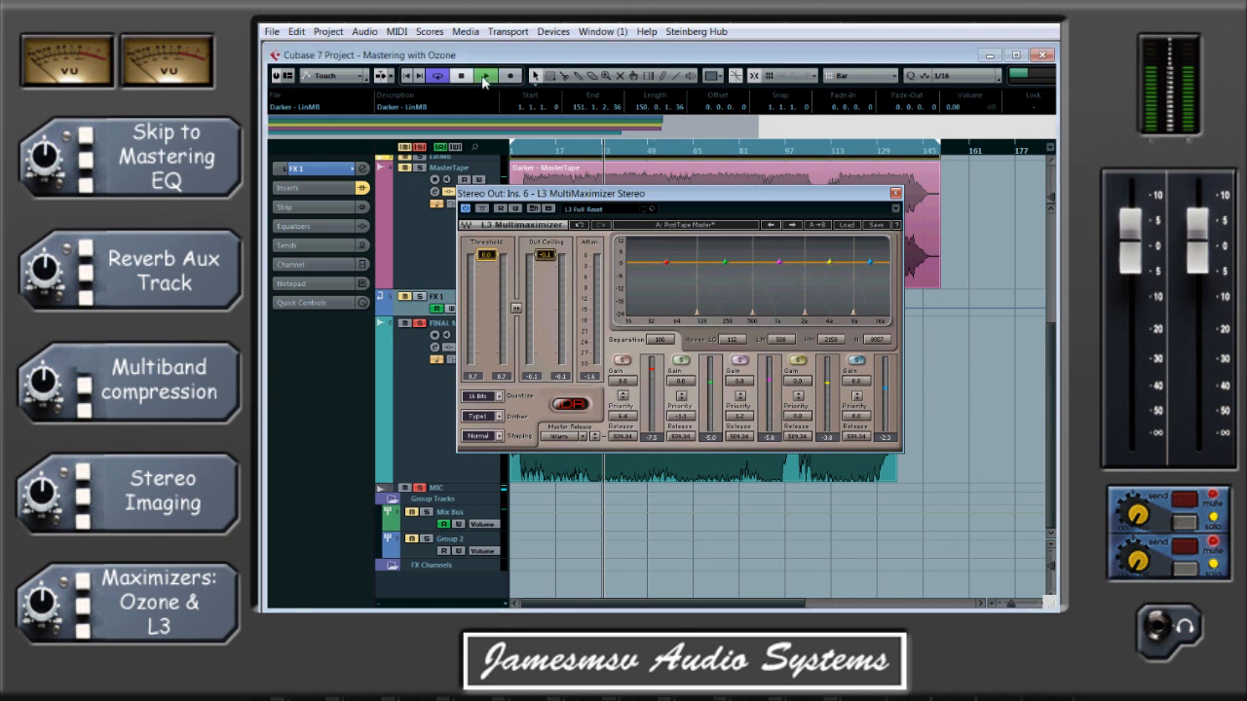
drag(492, 259, 488, 271)
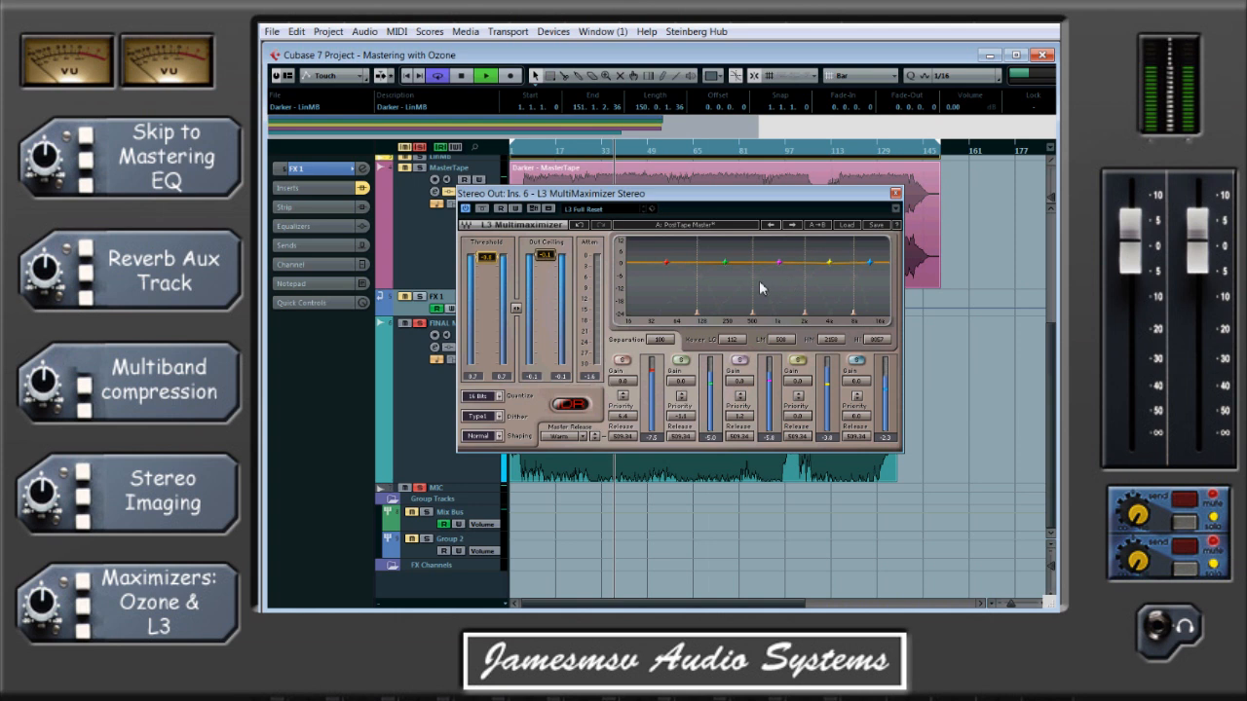
click(461, 76)
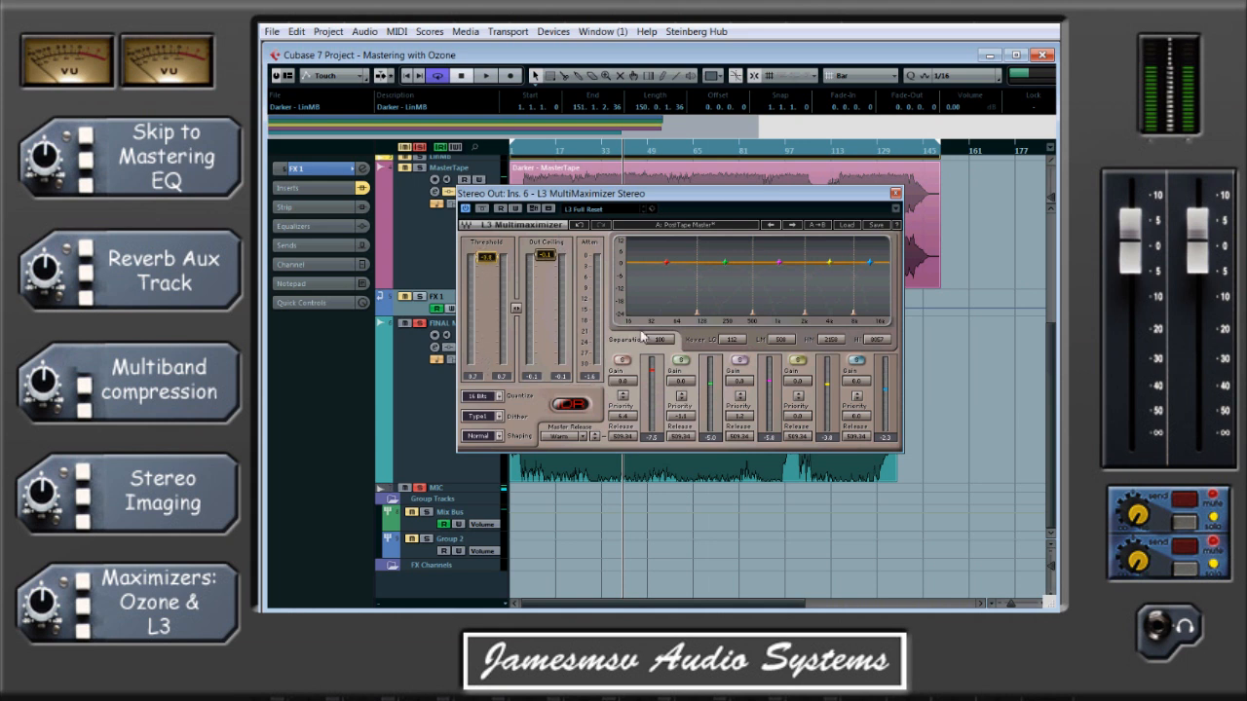
drag(651, 199, 740, 193)
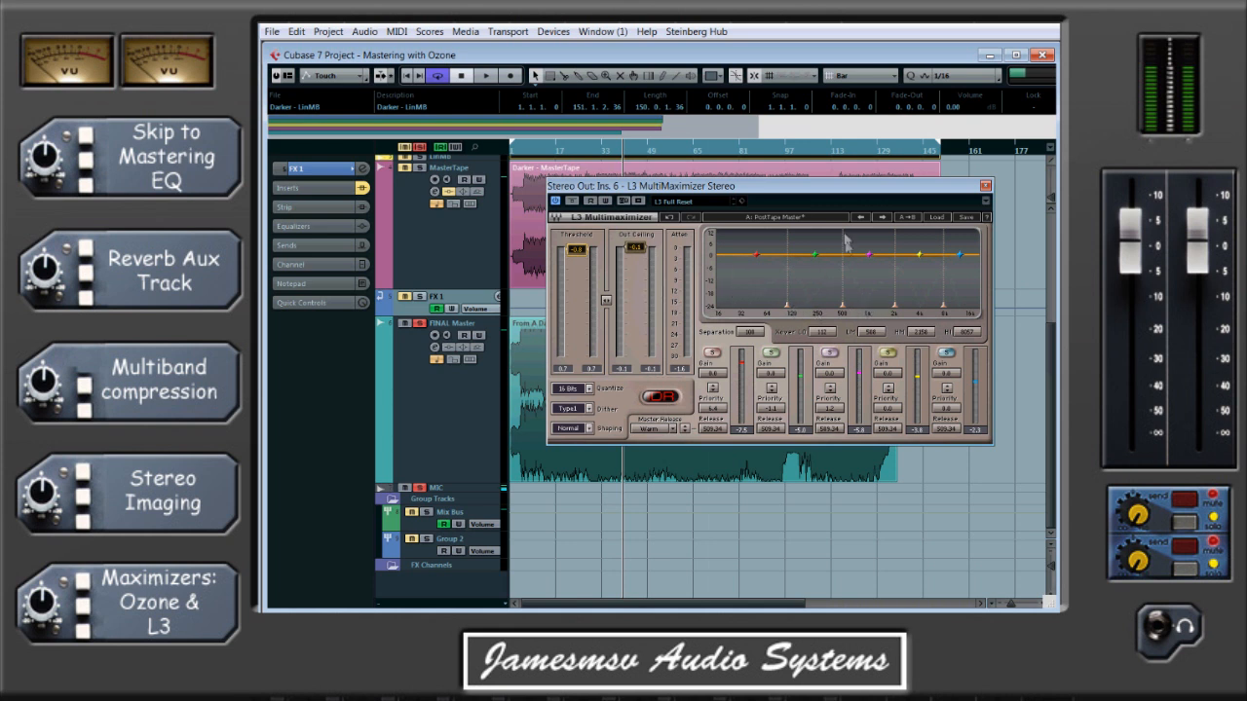
click(985, 186)
Examine the audio statistics of the From A Darker Past clip on the FINAL Master track, including its EBU R 128 loudness
click(772, 349)
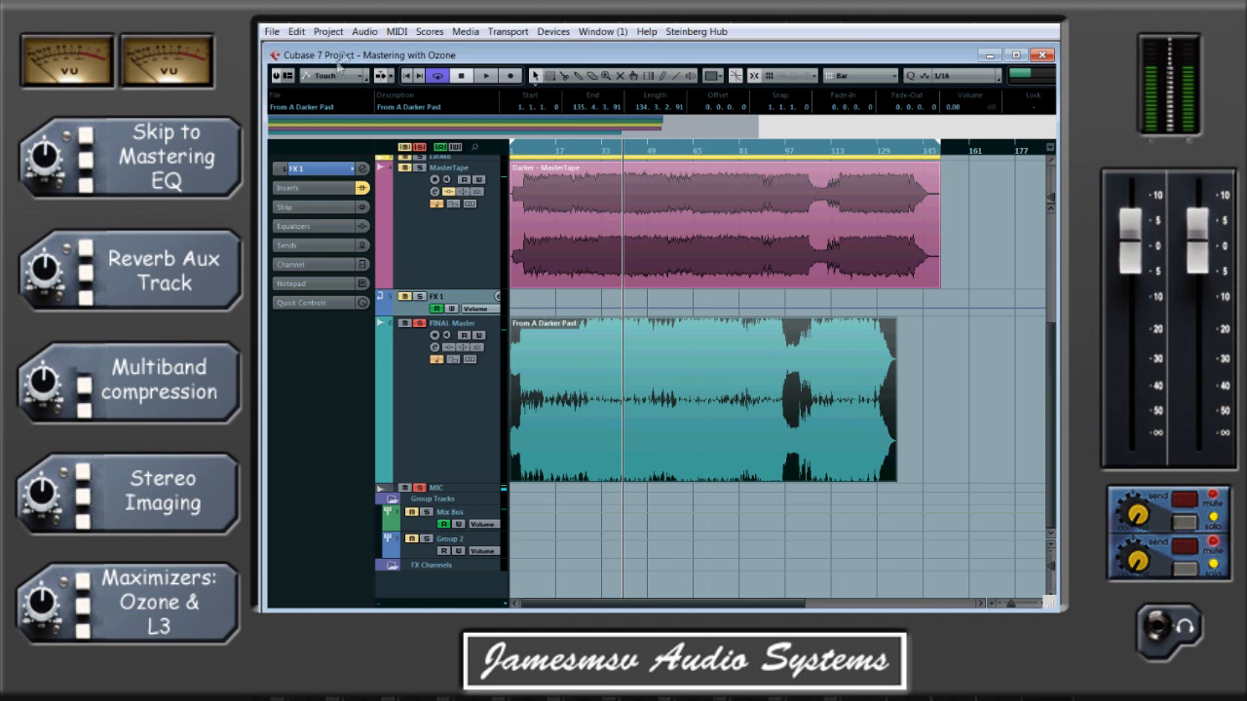
click(364, 31)
click(414, 93)
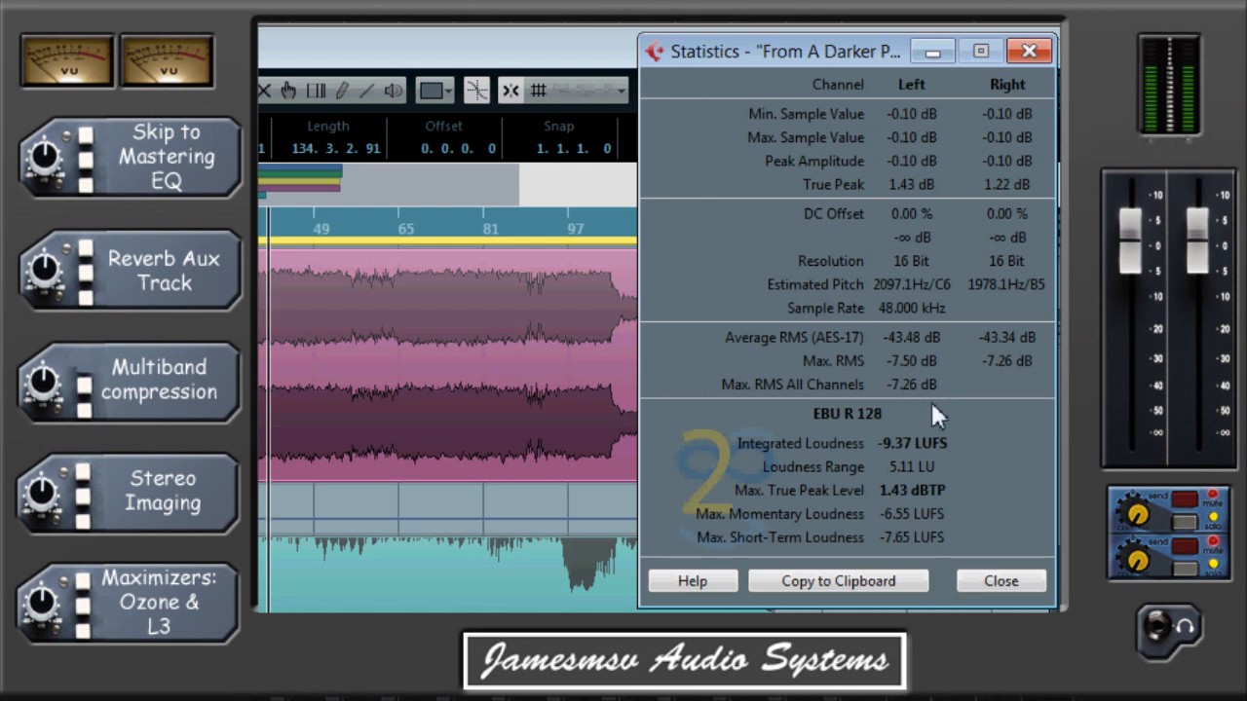
click(1024, 58)
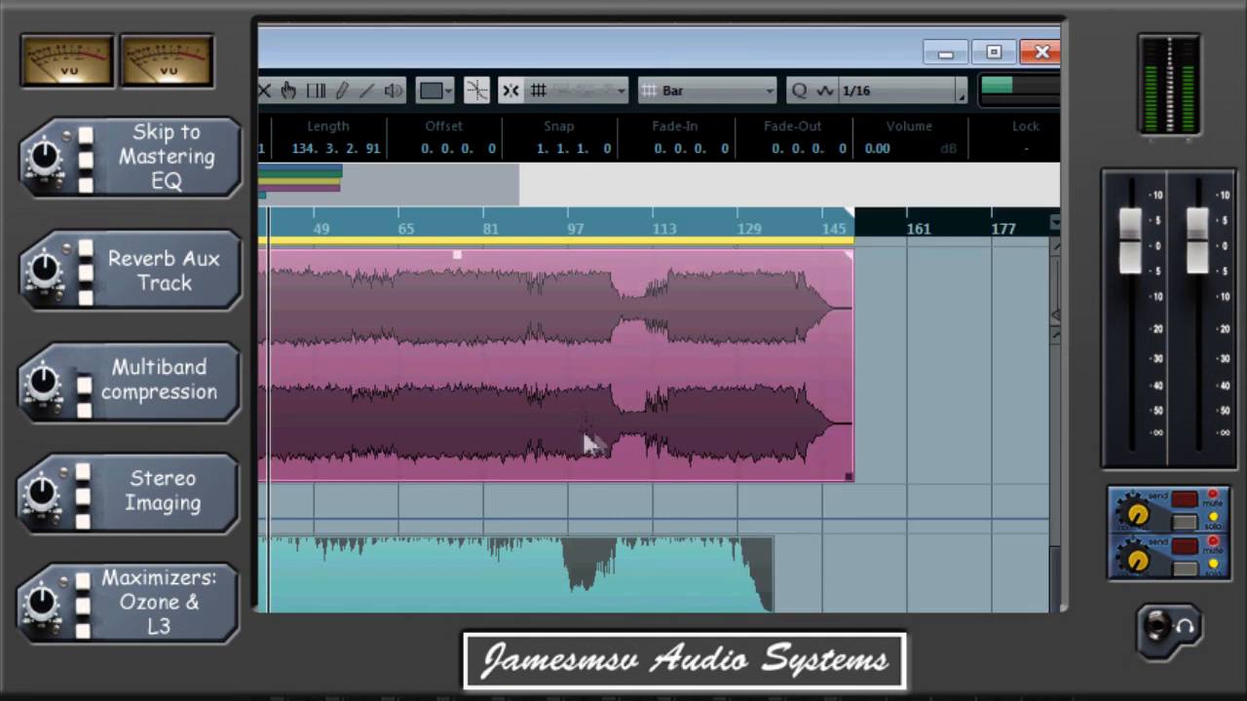